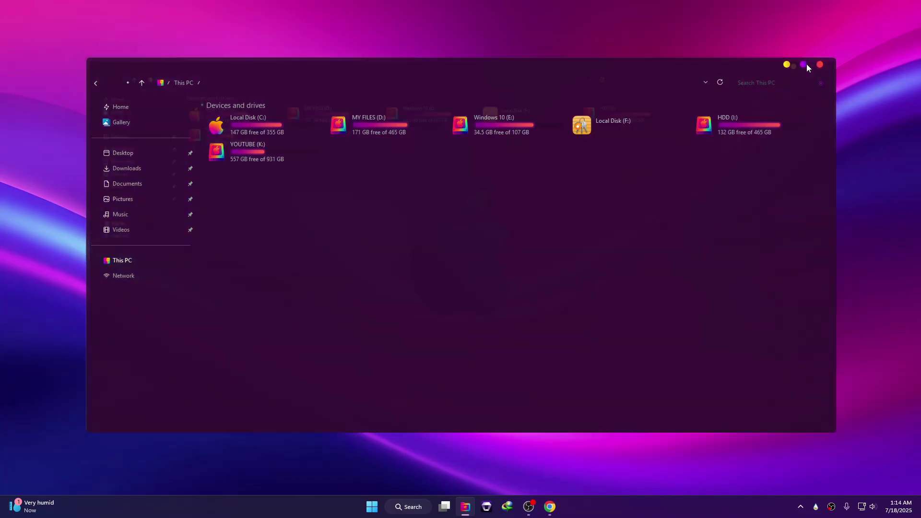
# Step: Maximize Explorer, browse Local Disk (C:), return to This PC, then restore the window to floating size
pyautogui.click(806, 64)
pyautogui.doubleClick(195, 71)
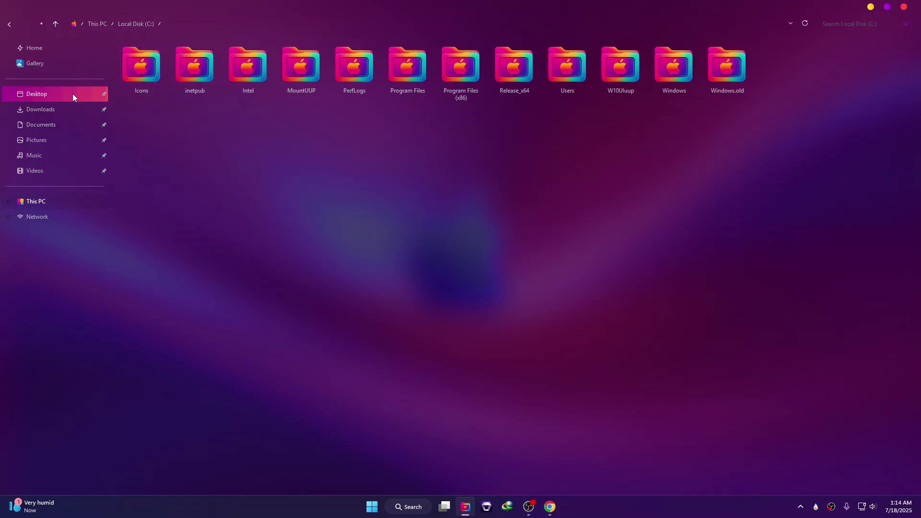
pyautogui.click(39, 205)
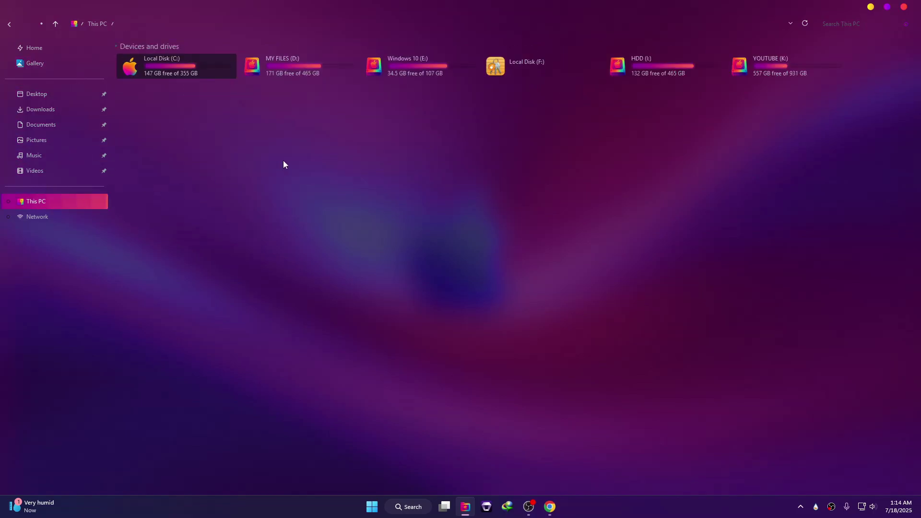
pyautogui.moveTo(433, 4); pyautogui.dragTo(472, 57)
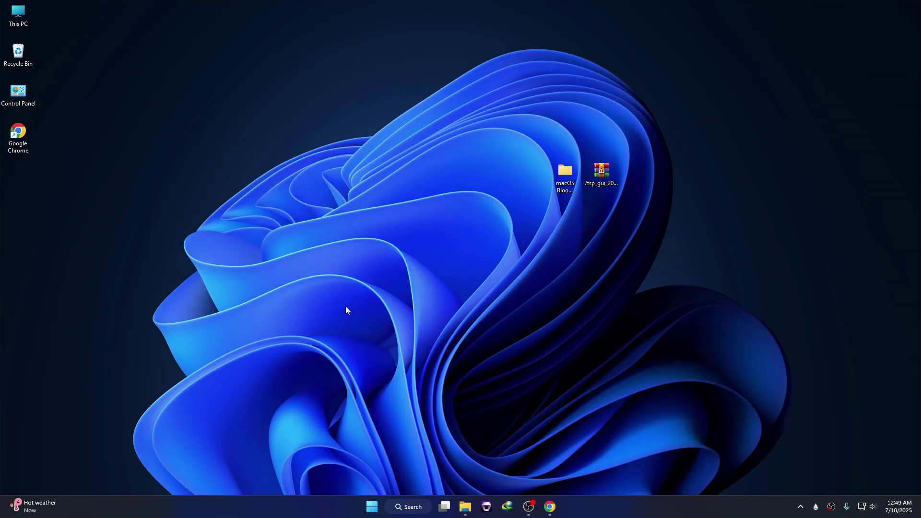
# Step: Open the Create a restore point System Properties dialog from Start search
pyautogui.click(368, 508)
pyautogui.write('c')
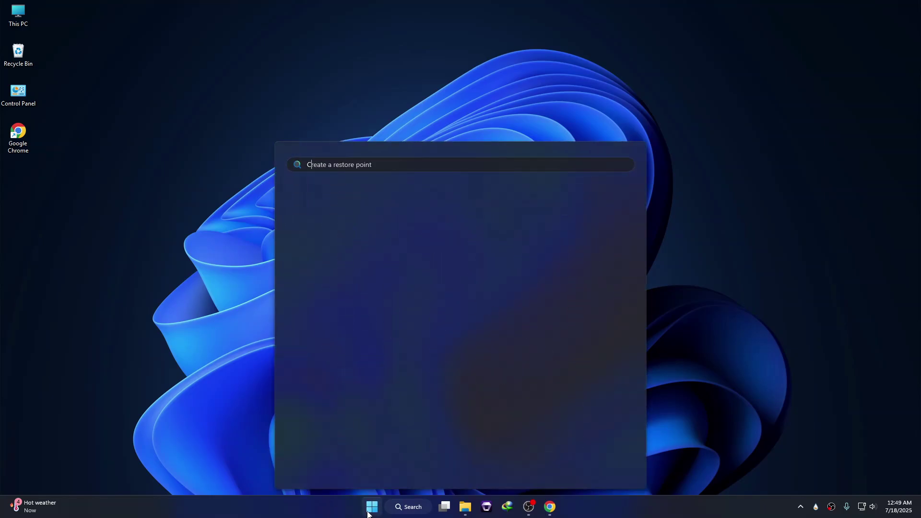
pyautogui.write('reate')
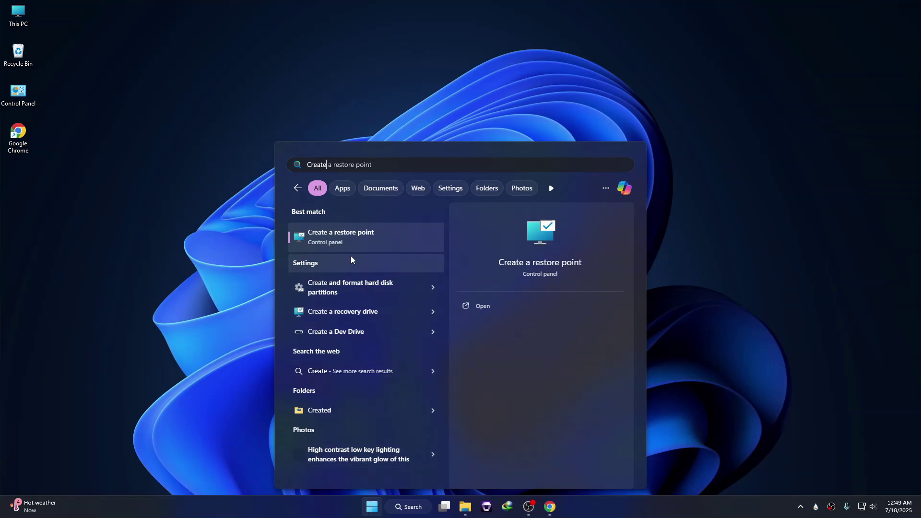
pyautogui.click(348, 243)
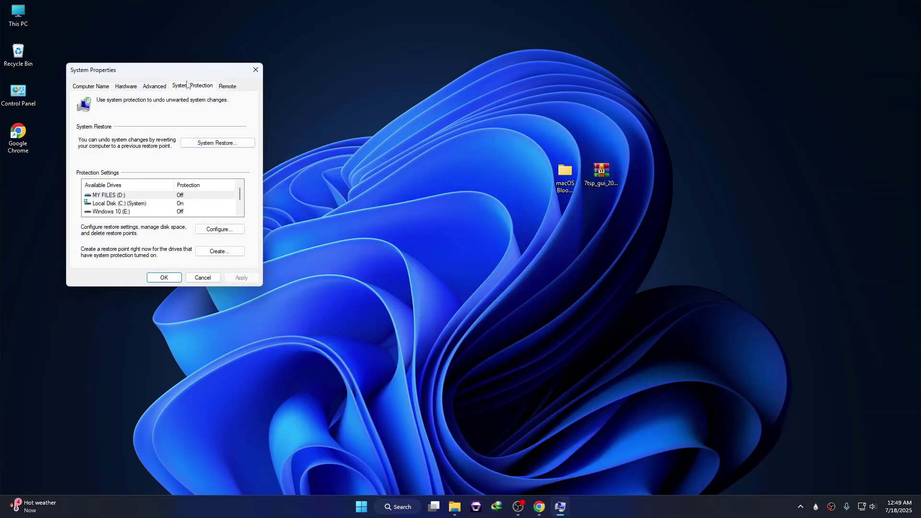
pyautogui.moveTo(183, 73); pyautogui.dragTo(277, 93)
# Step: Create a restore point named 'Windows' for Local Disk (C:) and close System Properties
pyautogui.click(206, 224)
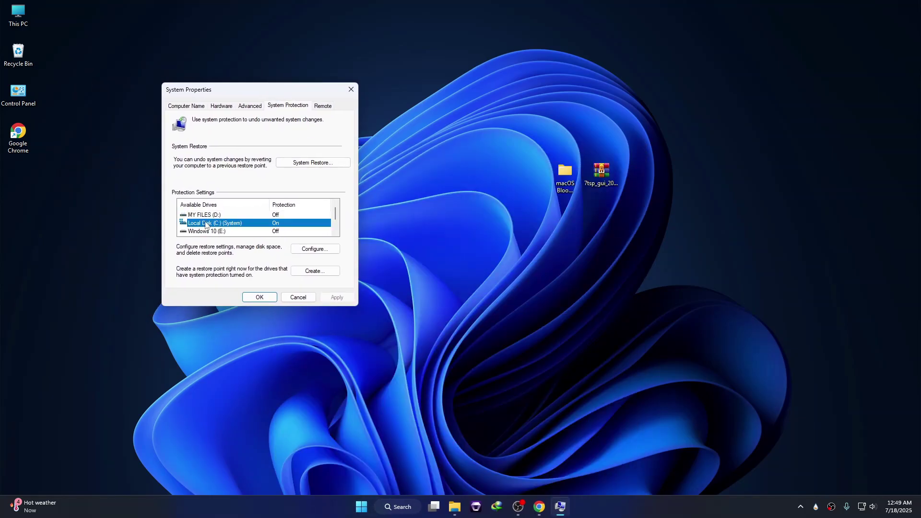
pyautogui.click(315, 272)
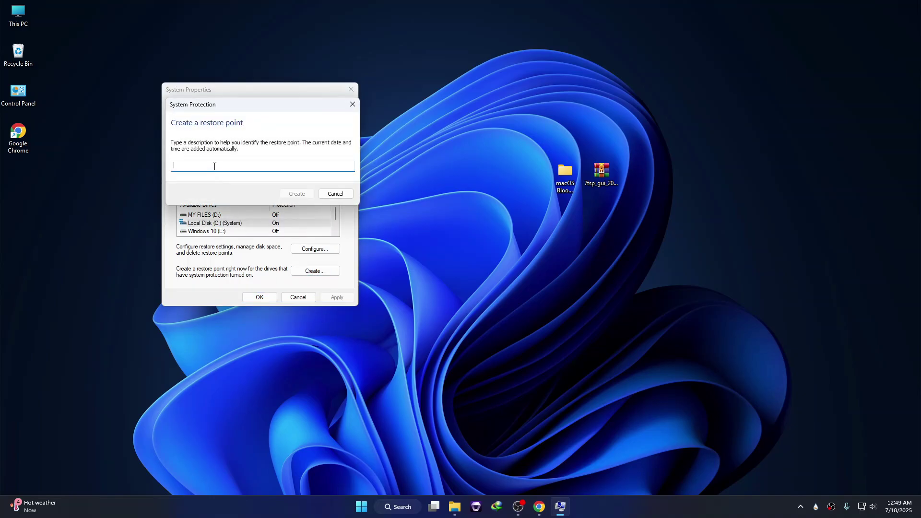
pyautogui.write('Windows11')
pyautogui.click(297, 194)
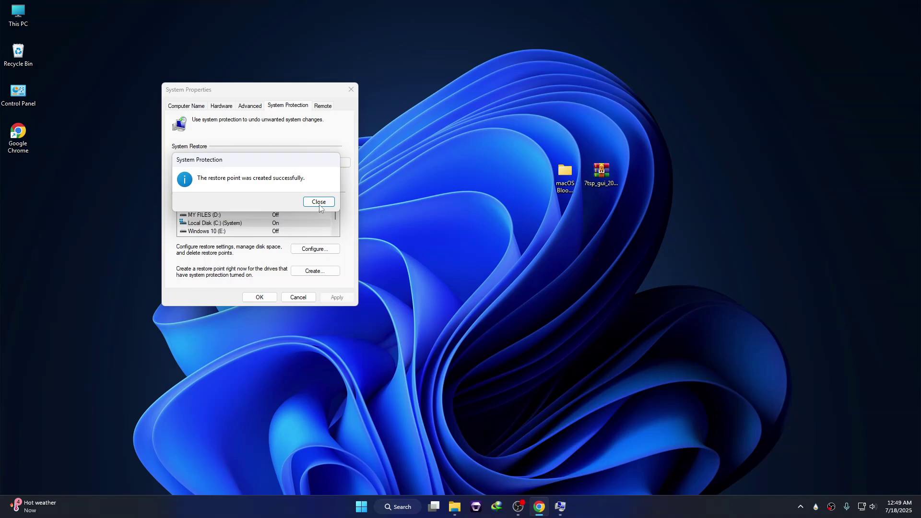
pyautogui.click(319, 202)
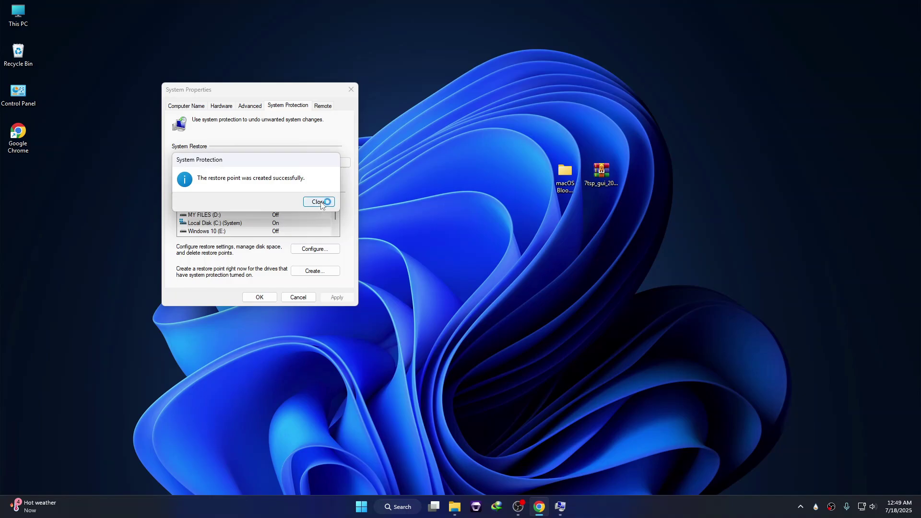
pyautogui.click(256, 301)
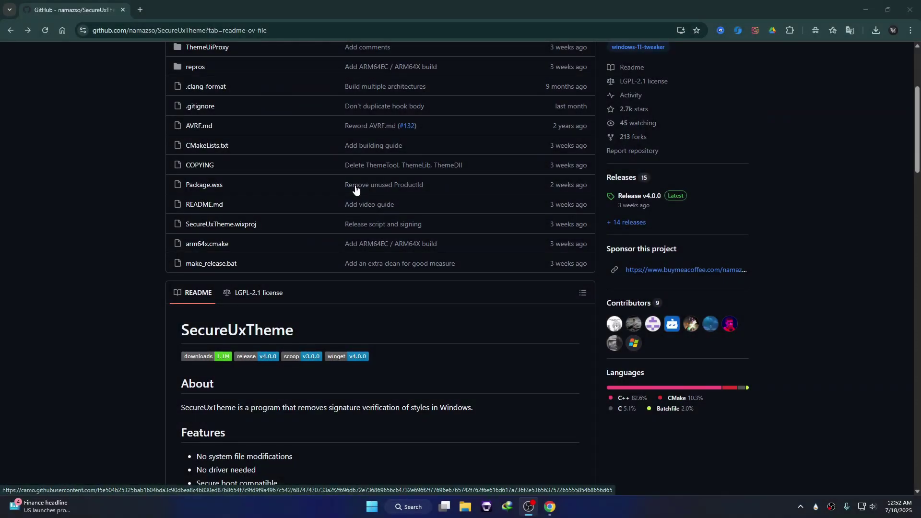
# Step: Download SecureUxTheme_x64.msi from the latest release, run the installer, and agree to restart
pyautogui.scroll(-8, 356, 189)
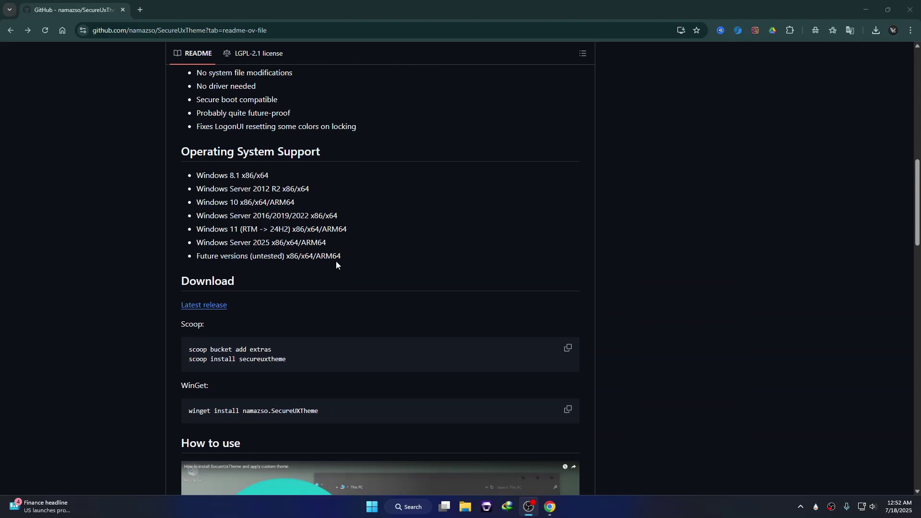
pyautogui.click(207, 309)
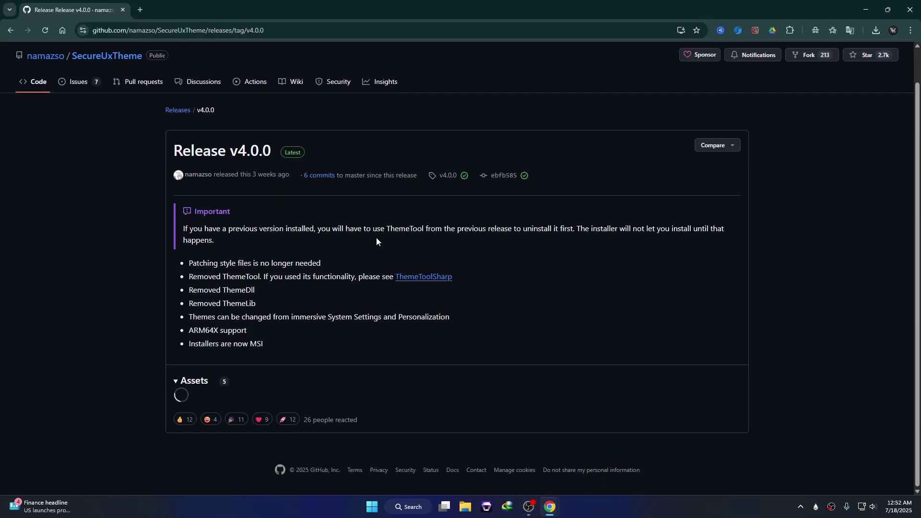
pyautogui.scroll(-2, 389, 233)
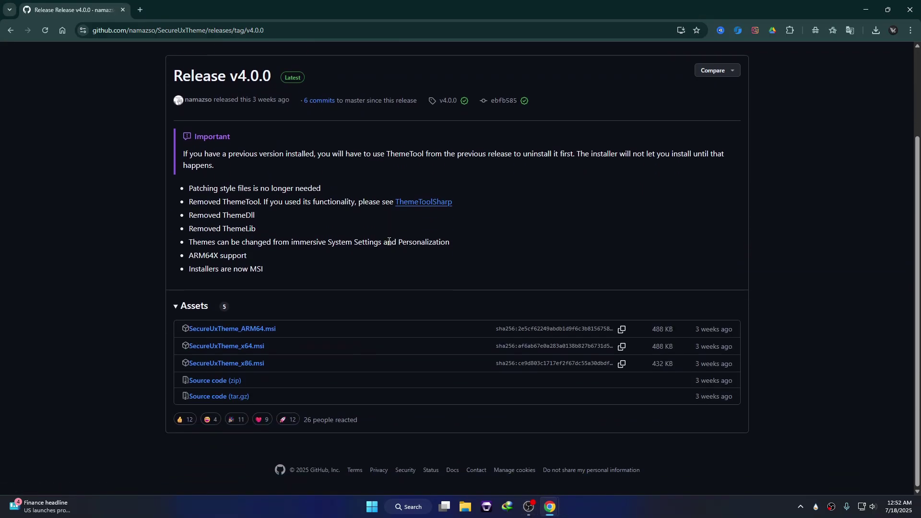
pyautogui.click(219, 348)
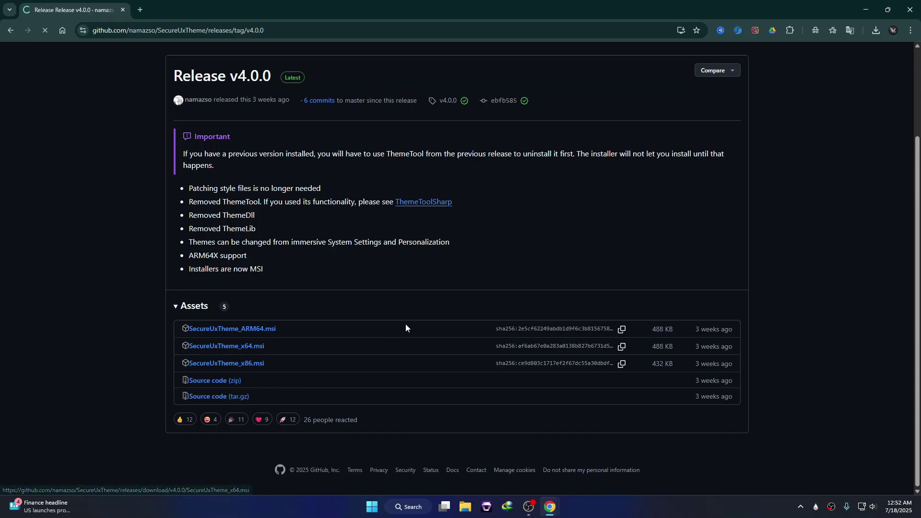
pyautogui.click(875, 32)
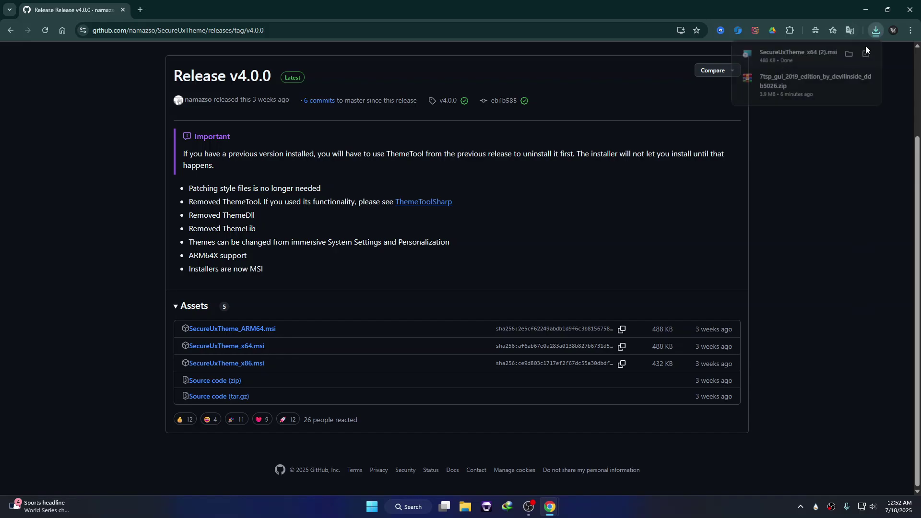
pyautogui.click(764, 51)
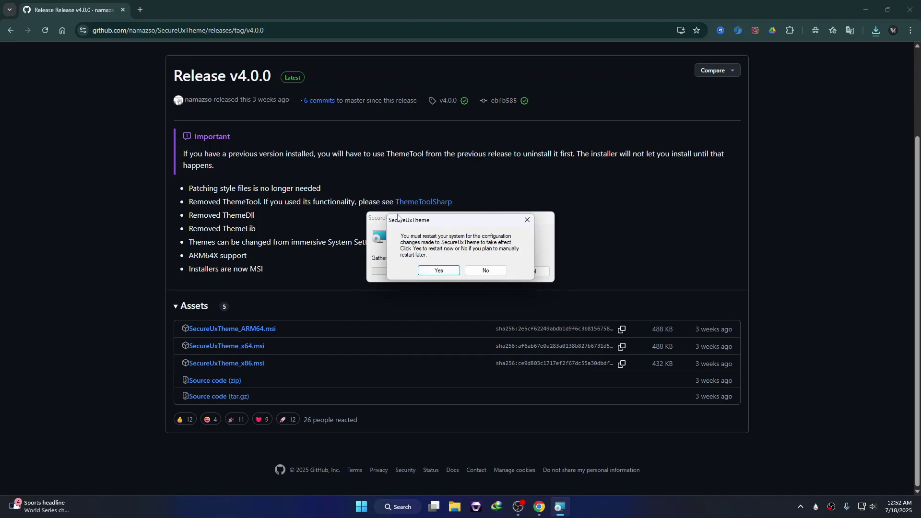
pyautogui.click(434, 271)
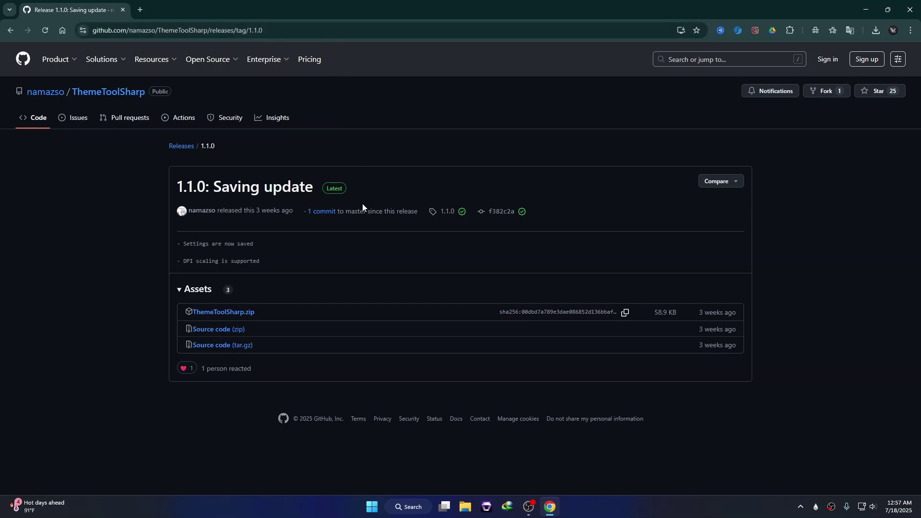
# Step: Download ThemeToolSharp.zip, drag it from the download history onto the desktop, and close the browser
pyautogui.click(197, 317)
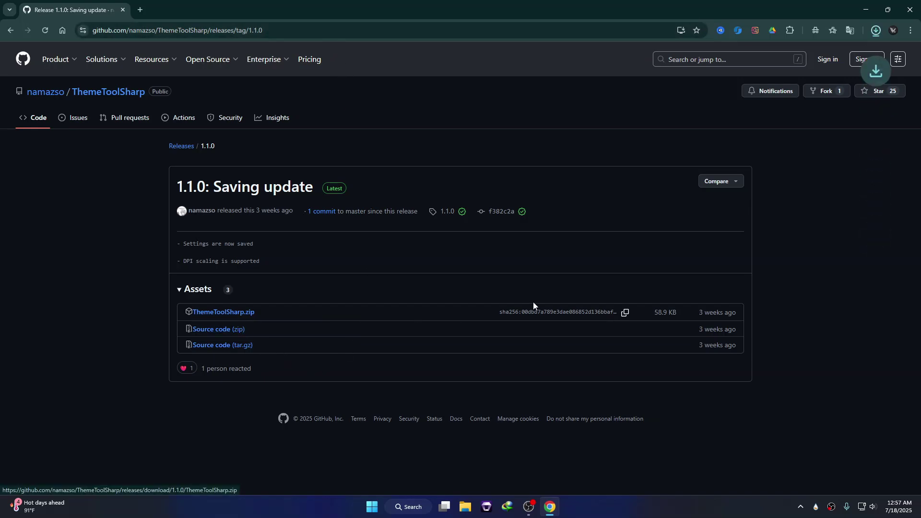
pyautogui.moveTo(639, 4); pyautogui.dragTo(354, 102)
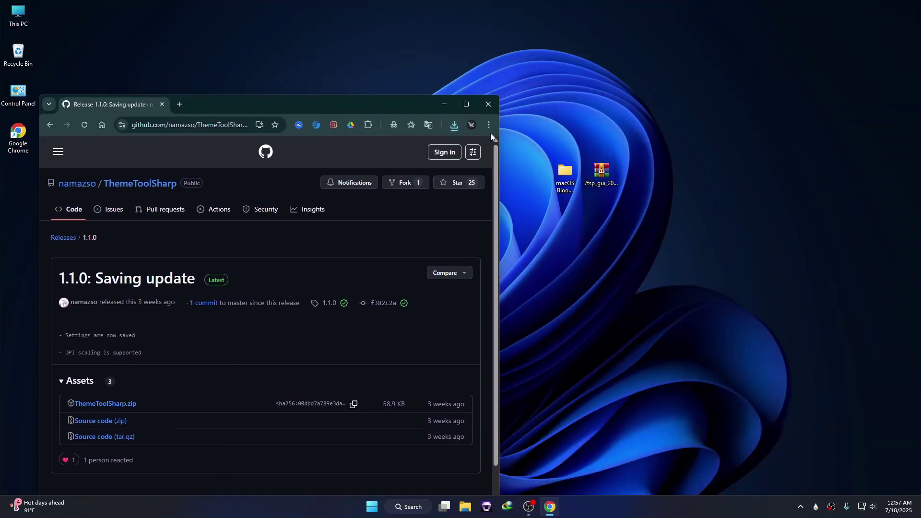
pyautogui.click(454, 124)
pyautogui.moveTo(409, 165); pyautogui.dragTo(658, 158)
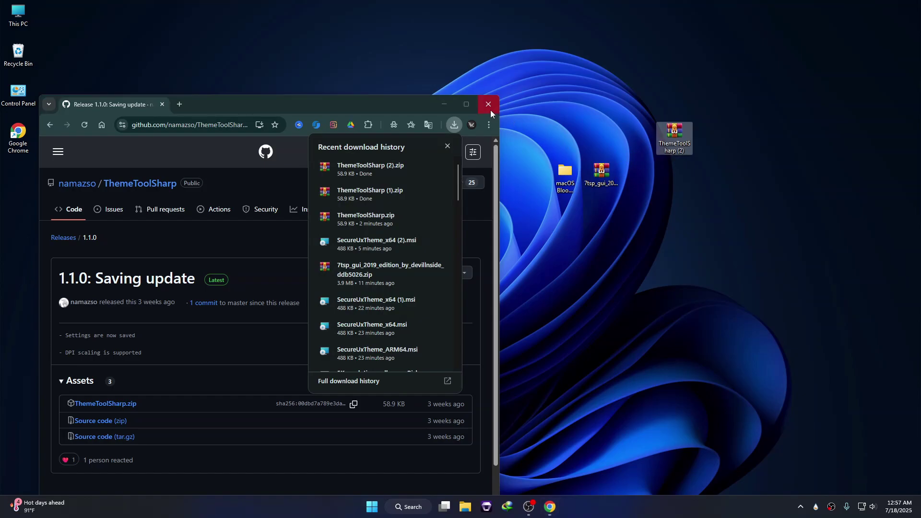
pyautogui.click(488, 104)
# Step: Extract the ThemeToolSharp (2) zip with WinRAR and open the extracted folder
pyautogui.moveTo(427, 160); pyautogui.dragTo(436, 173)
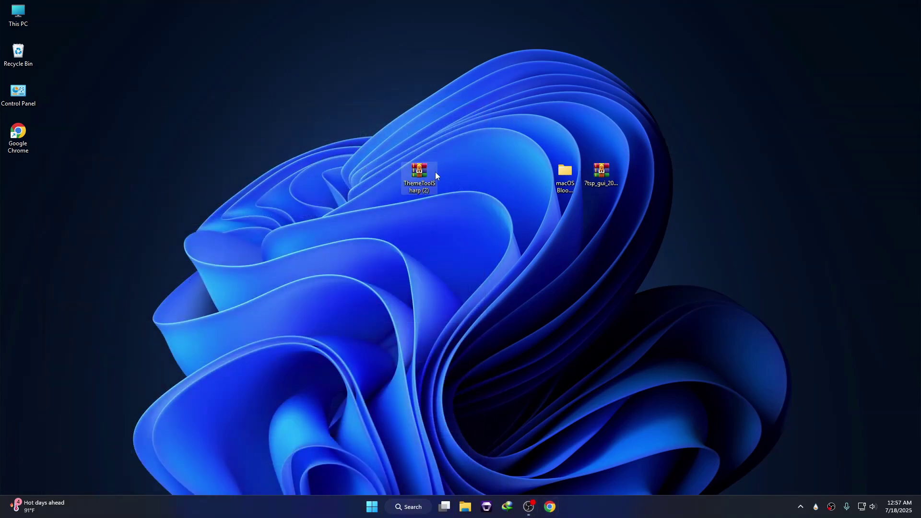
pyautogui.rightClick(430, 173)
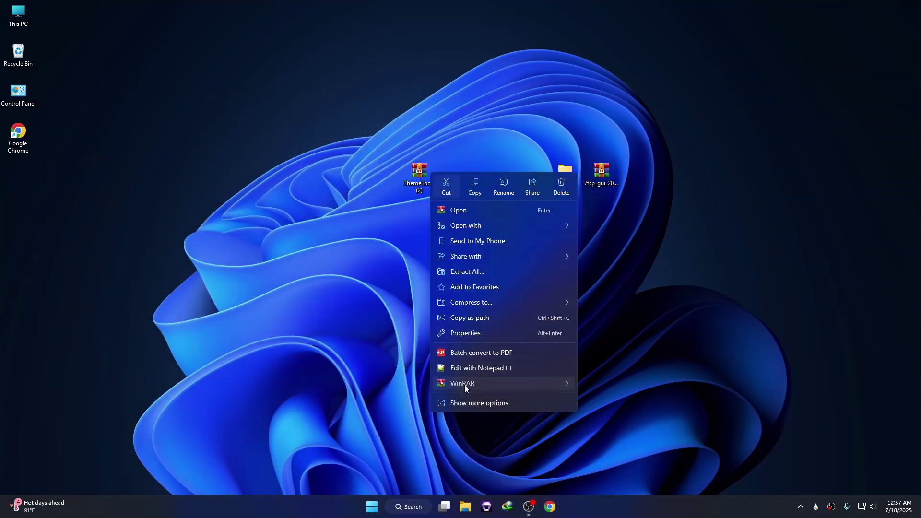
pyautogui.moveTo(465, 384)
pyautogui.click(614, 401)
pyautogui.click(483, 366)
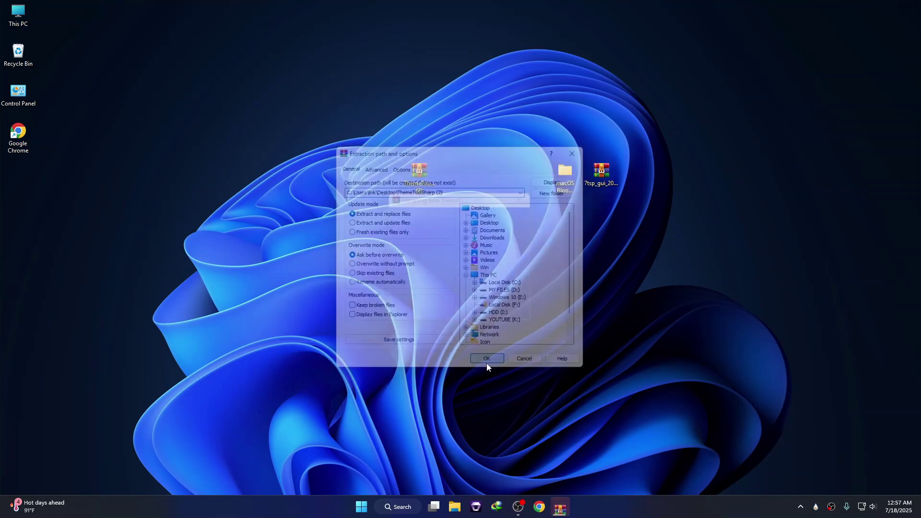
pyautogui.doubleClick(18, 174)
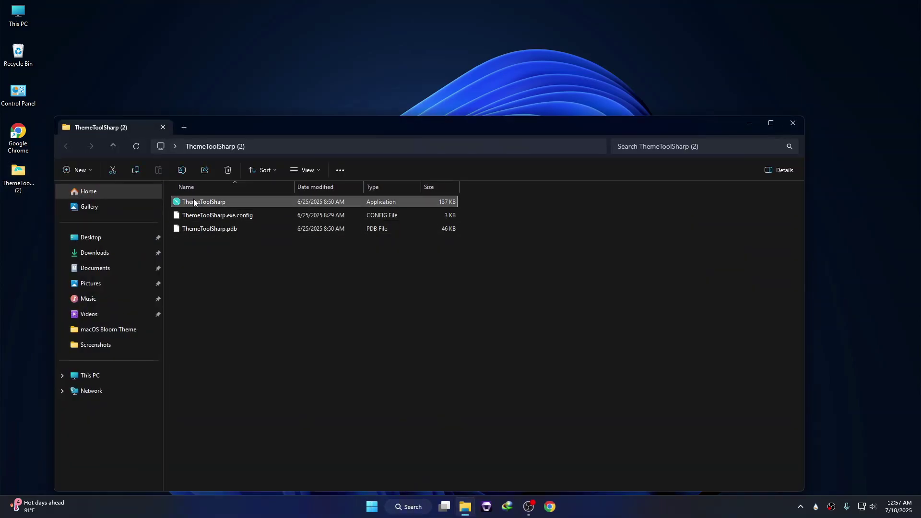
# Step: Run ThemeToolSharp.exe as administrator, review its themes, then close it and its folder window
pyautogui.rightClick(197, 202)
pyautogui.click(244, 276)
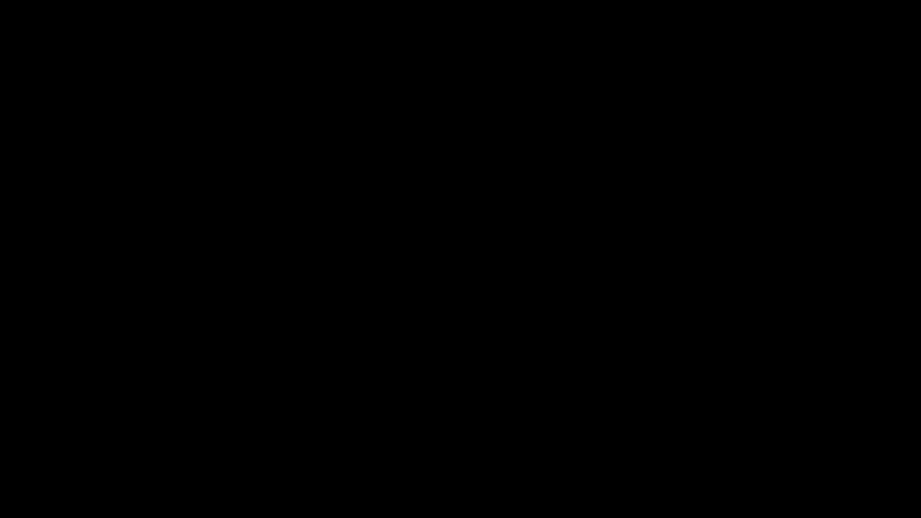
pyautogui.click(431, 342)
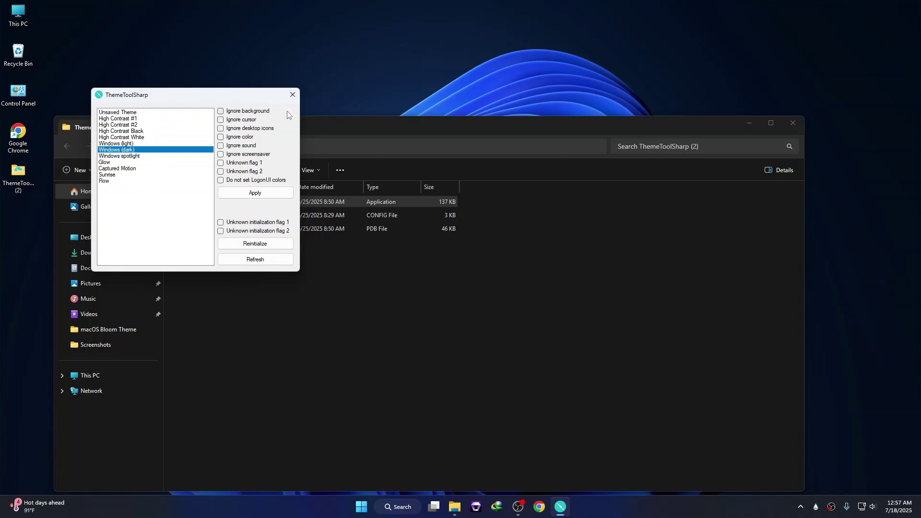
pyautogui.click(293, 94)
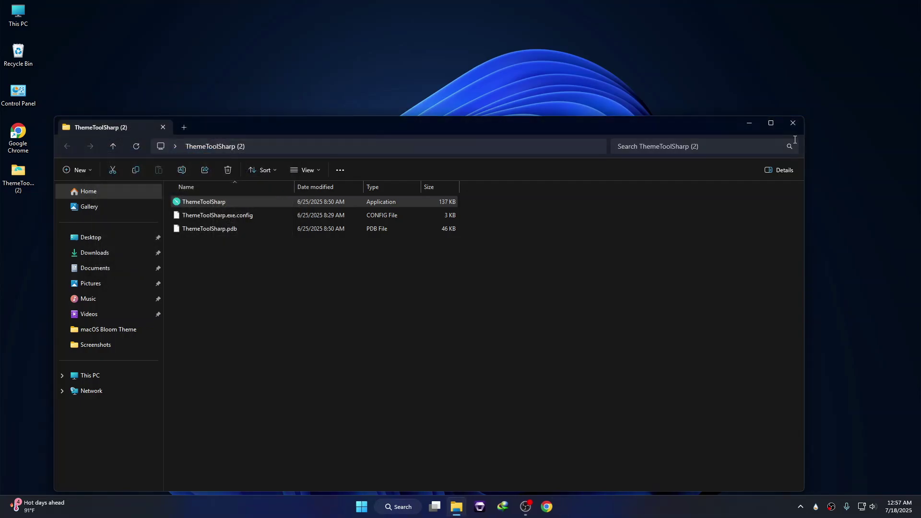
pyautogui.click(793, 123)
# Step: Copy the theme folder and theme file from macOS Bloom Theme > macOS Bloom > macOS Bloom Windows 11 Theme
pyautogui.doubleClick(563, 174)
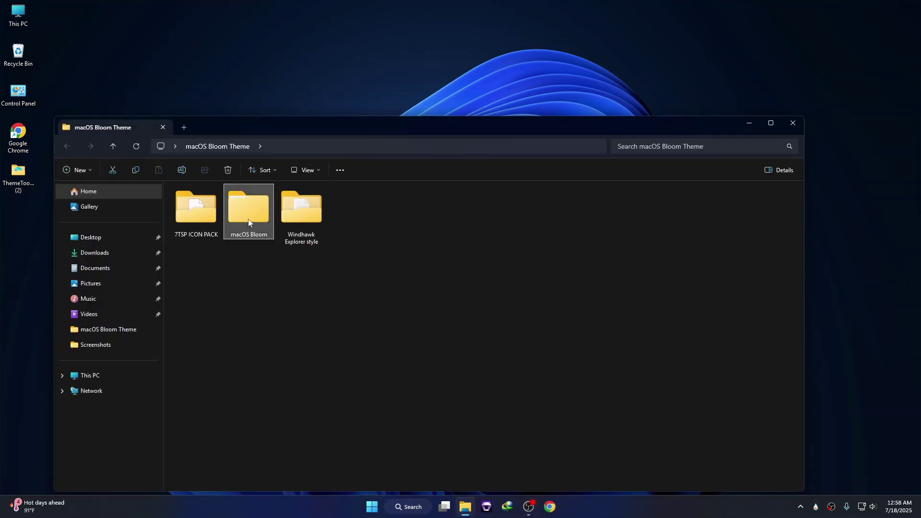
pyautogui.doubleClick(248, 211)
pyautogui.doubleClick(216, 203)
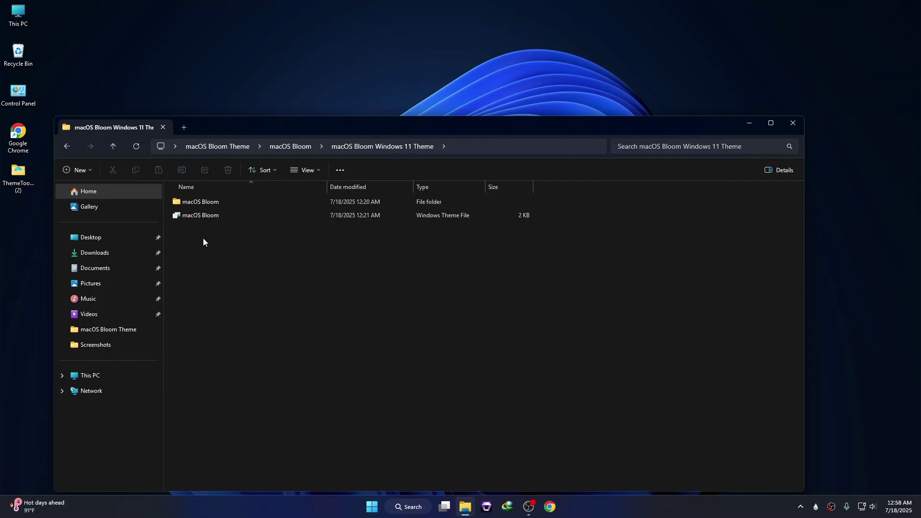
pyautogui.moveTo(203, 238); pyautogui.dragTo(223, 201)
pyautogui.rightClick(222, 200)
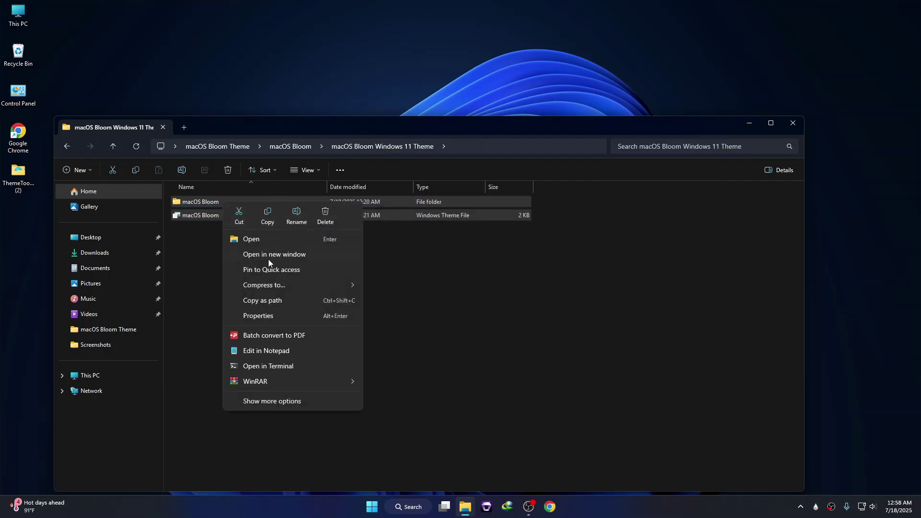
pyautogui.click(267, 218)
# Step: Paste the copied theme items into C:\Windows\Resources\Themes, granting administrator permission
pyautogui.moveTo(317, 125); pyautogui.dragTo(329, 57)
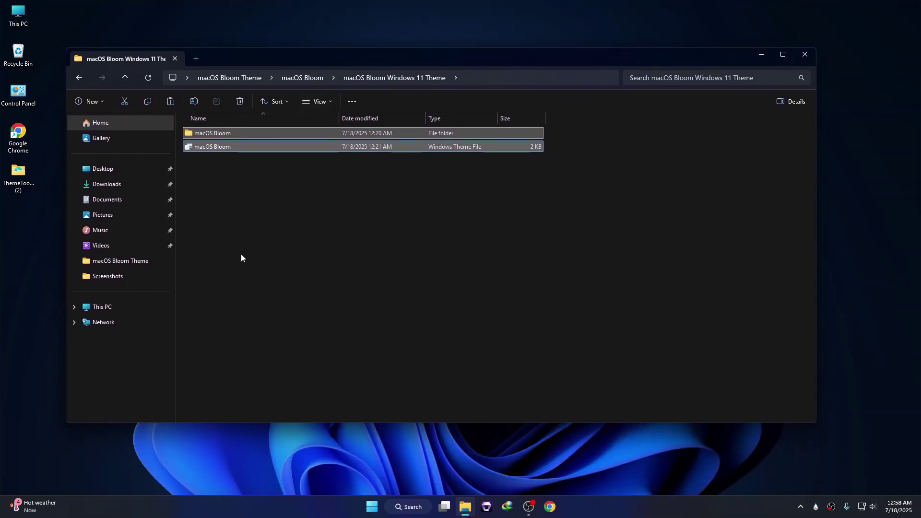
pyautogui.click(109, 310)
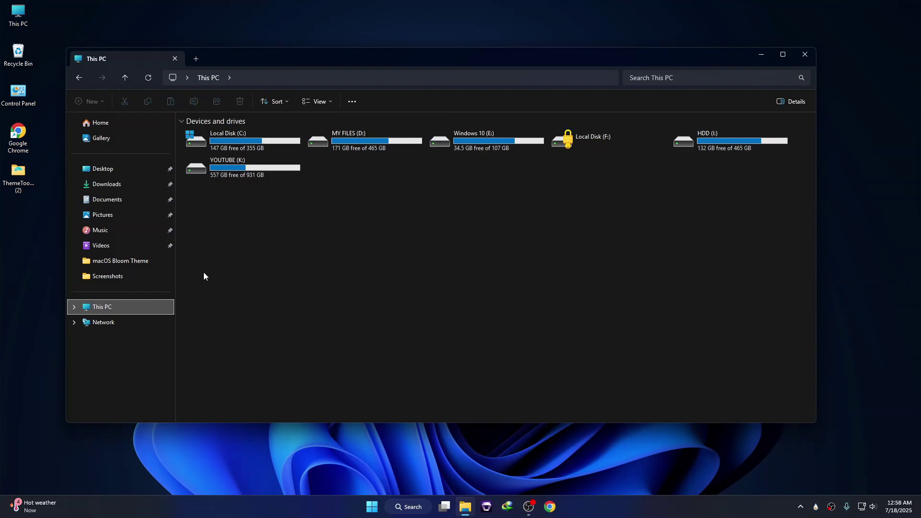
pyautogui.doubleClick(247, 142)
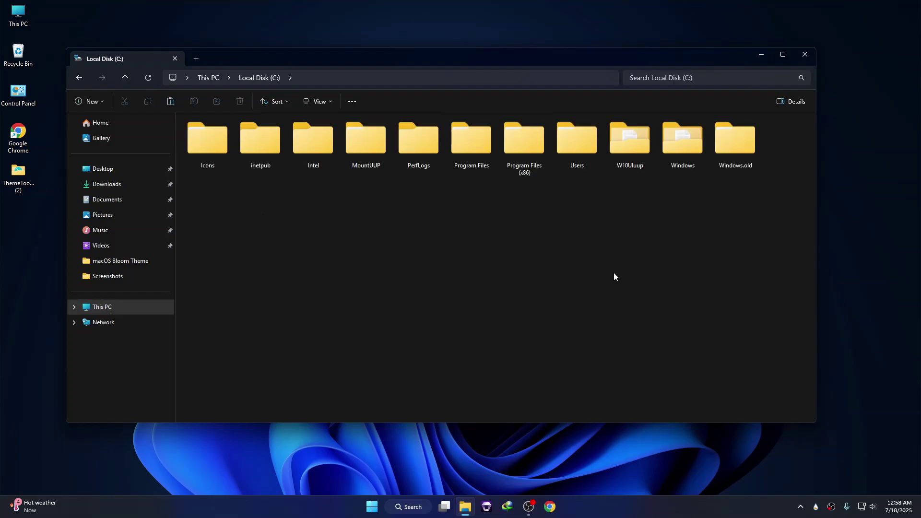
pyautogui.doubleClick(691, 154)
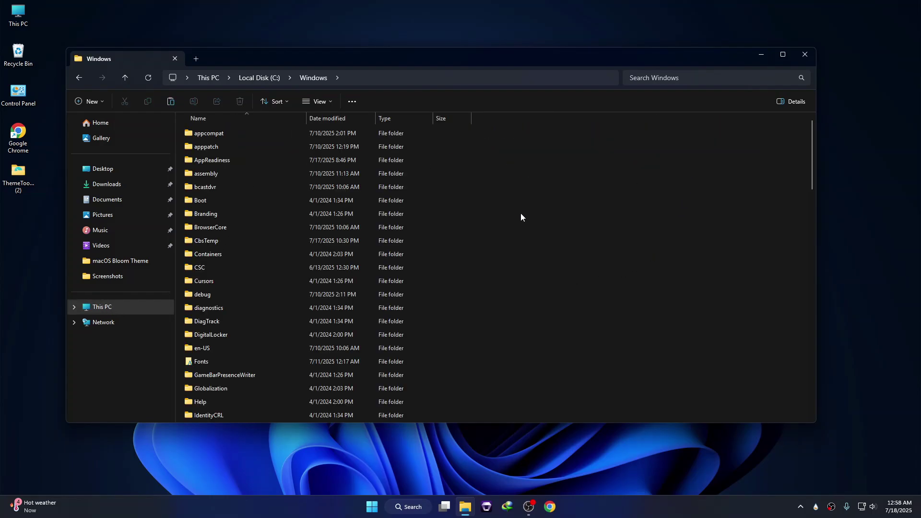
pyautogui.click(264, 255)
pyautogui.write('res')
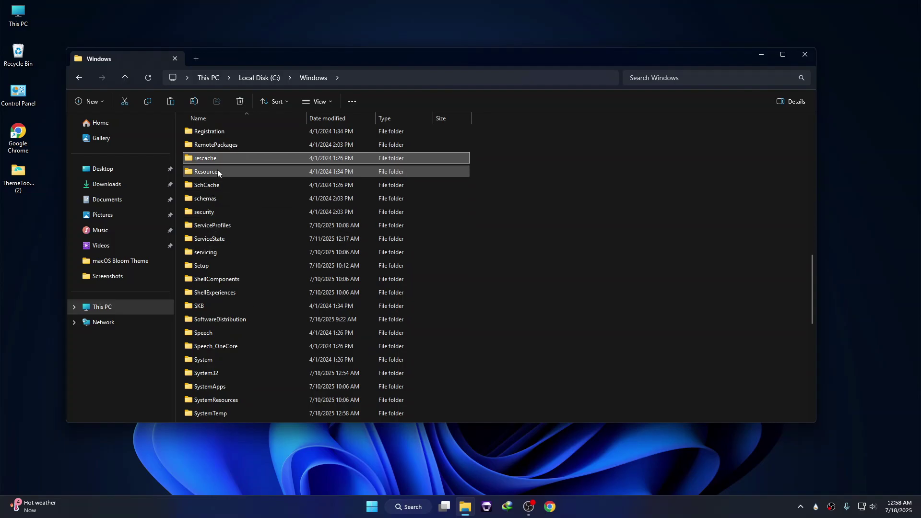
pyautogui.doubleClick(217, 172)
pyautogui.doubleClick(207, 144)
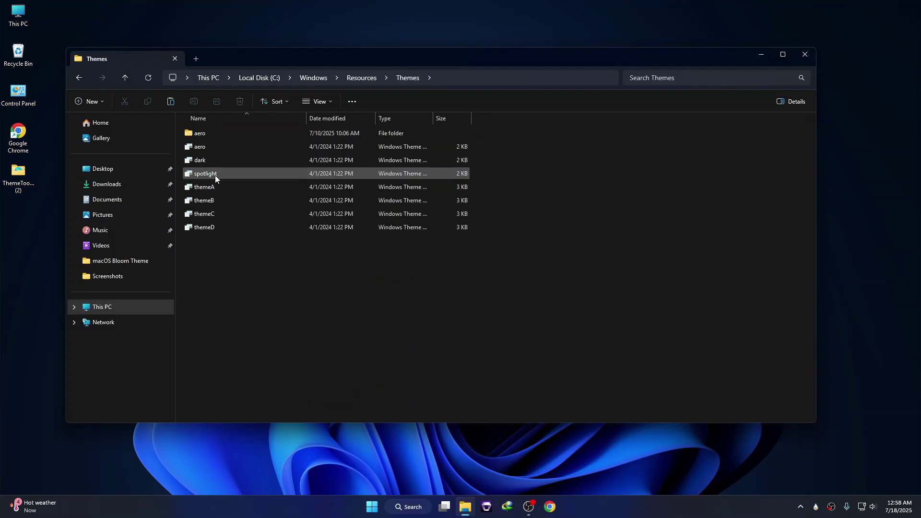
pyautogui.rightClick(385, 270)
pyautogui.click(405, 283)
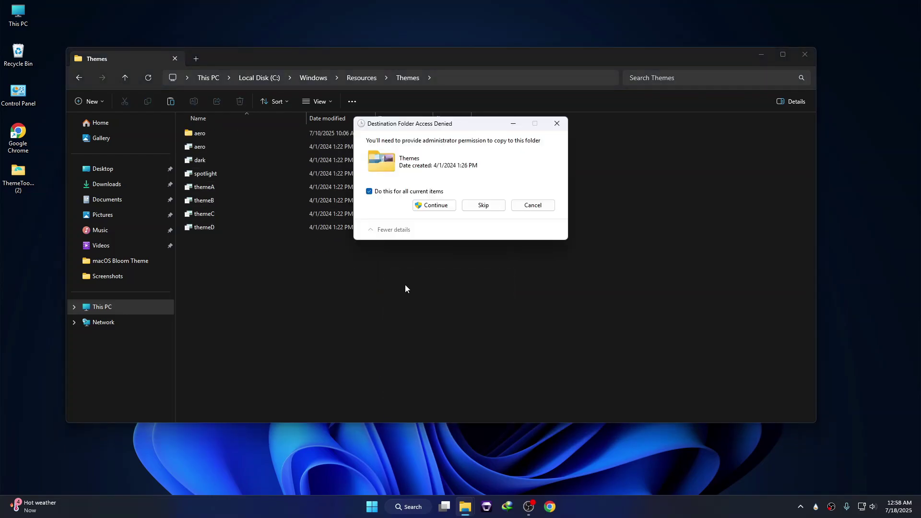
pyautogui.click(434, 205)
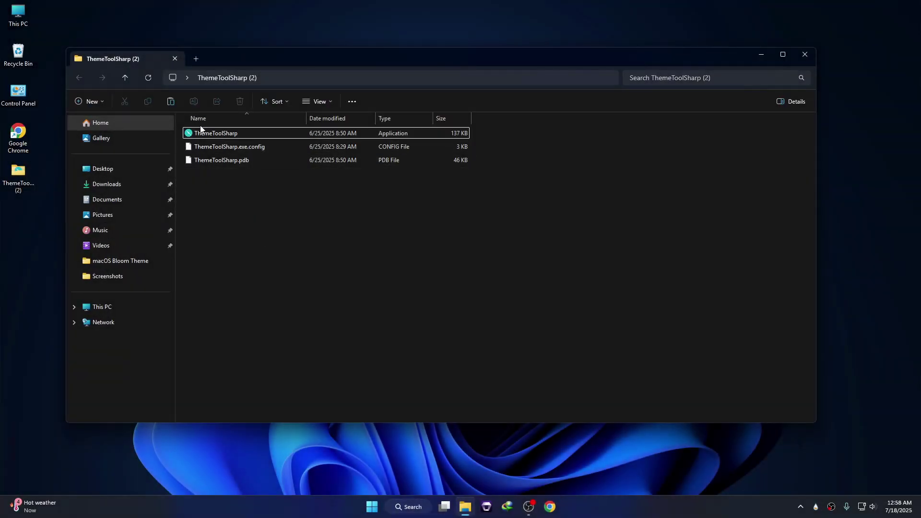
# Step: Run ThemeToolSharp as administrator and apply the macOS Bloom Dark theme
pyautogui.rightClick(201, 130)
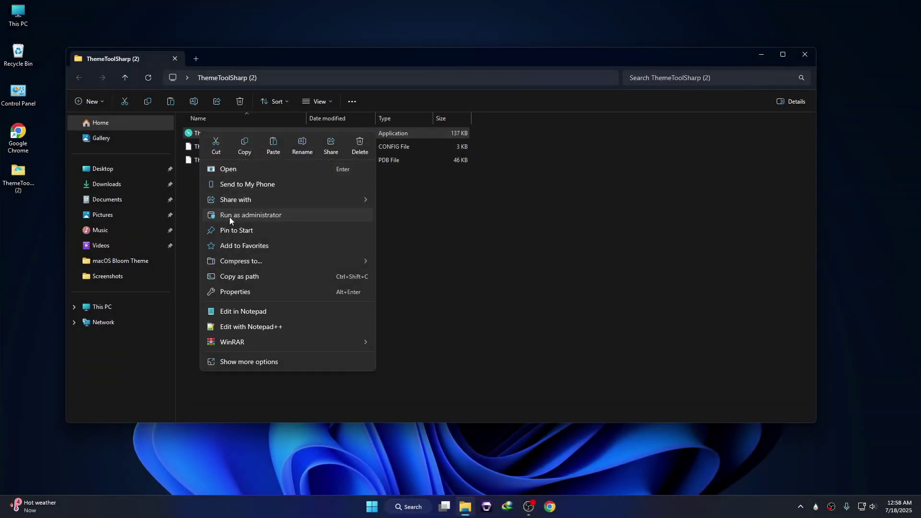
pyautogui.click(229, 217)
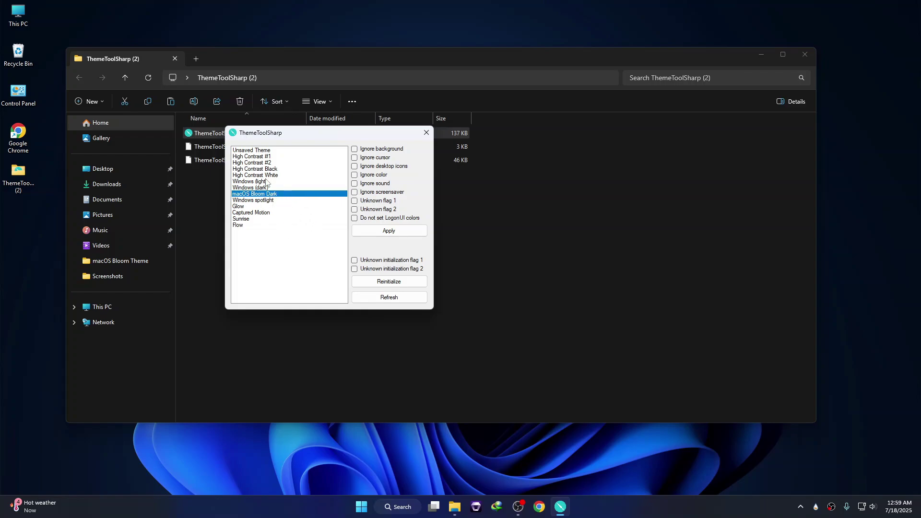
pyautogui.click(405, 232)
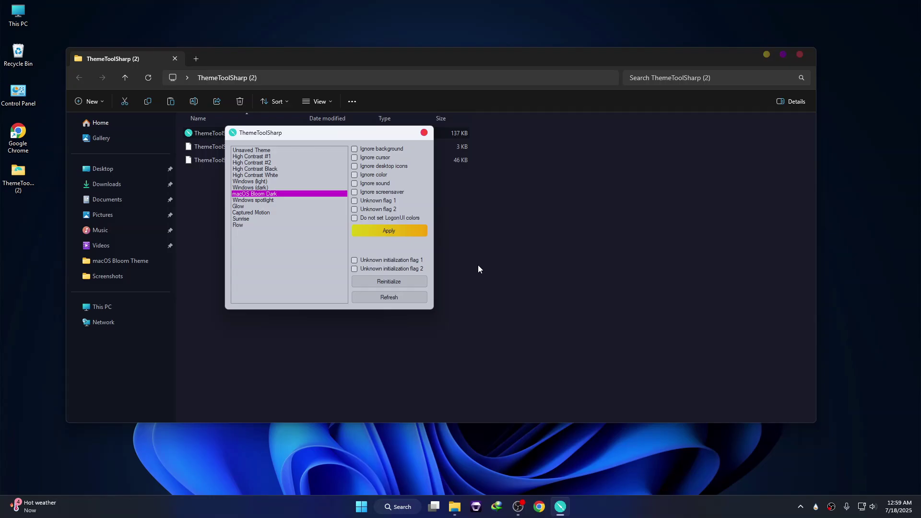
# Step: Close the File Explorer window and the ThemeToolSharp dialog
pyautogui.click(122, 305)
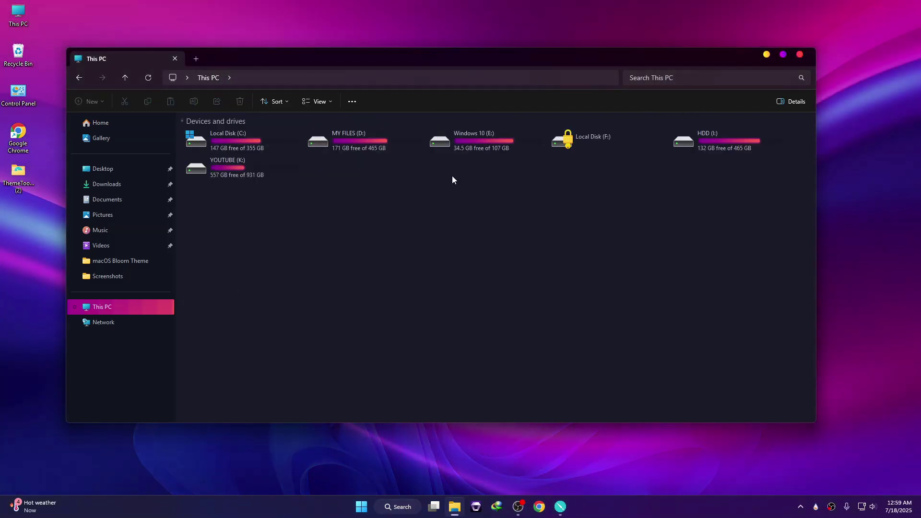
pyautogui.moveTo(511, 68); pyautogui.dragTo(483, 66)
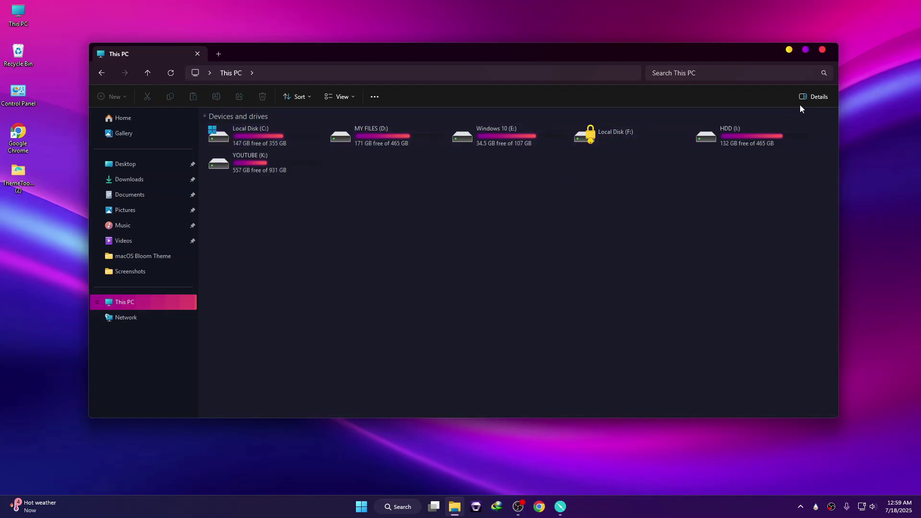
pyautogui.click(823, 50)
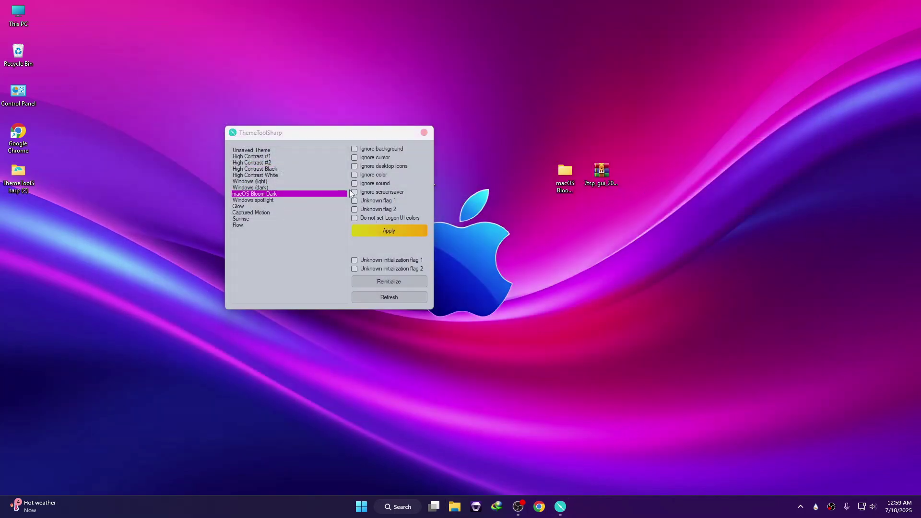
pyautogui.click(425, 133)
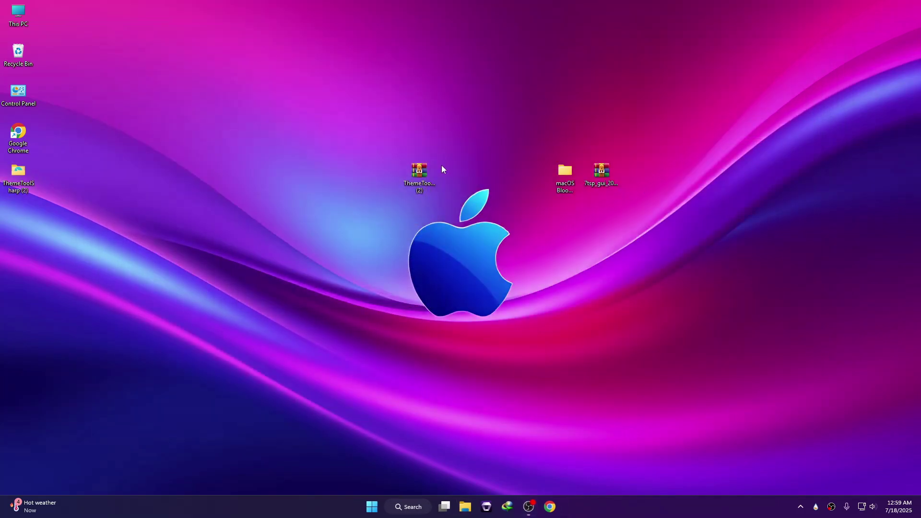
# Step: Reopen This PC, close it again, and select the 7tsp archive on the desktop
pyautogui.doubleClick(25, 16)
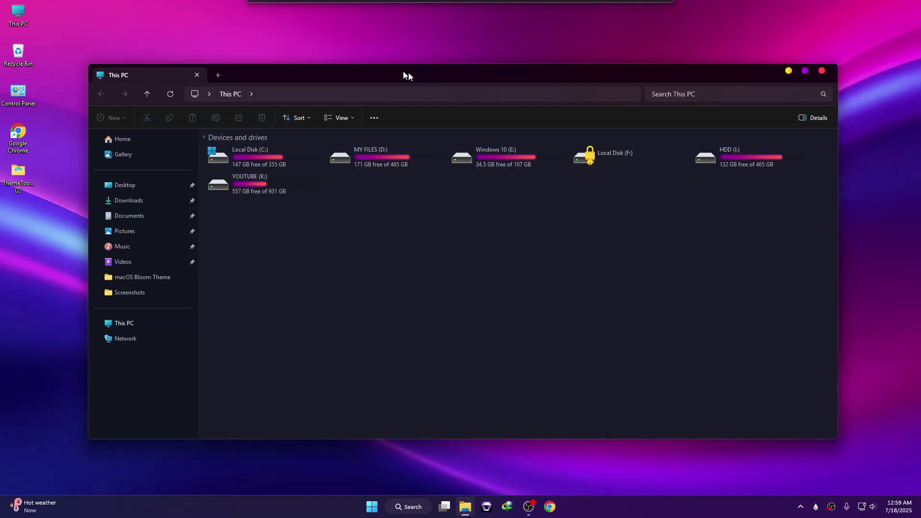
pyautogui.moveTo(408, 73); pyautogui.dragTo(386, 46)
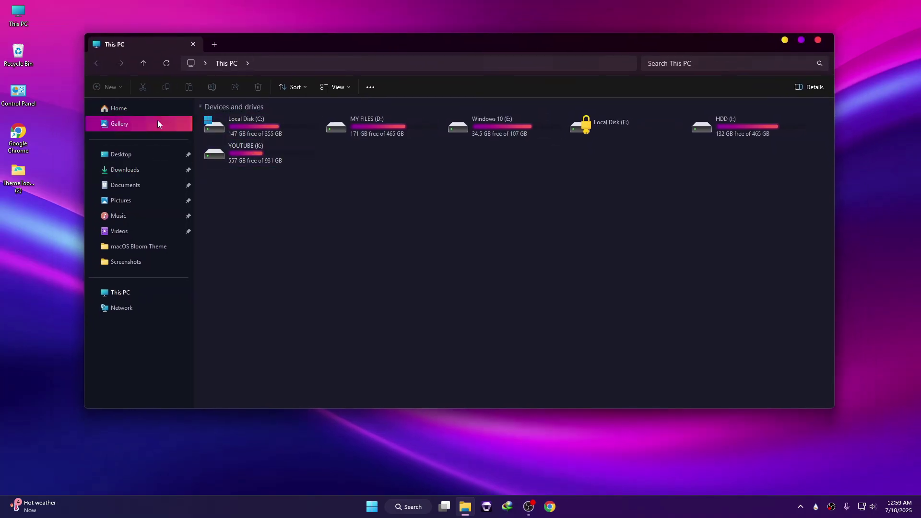
pyautogui.click(818, 41)
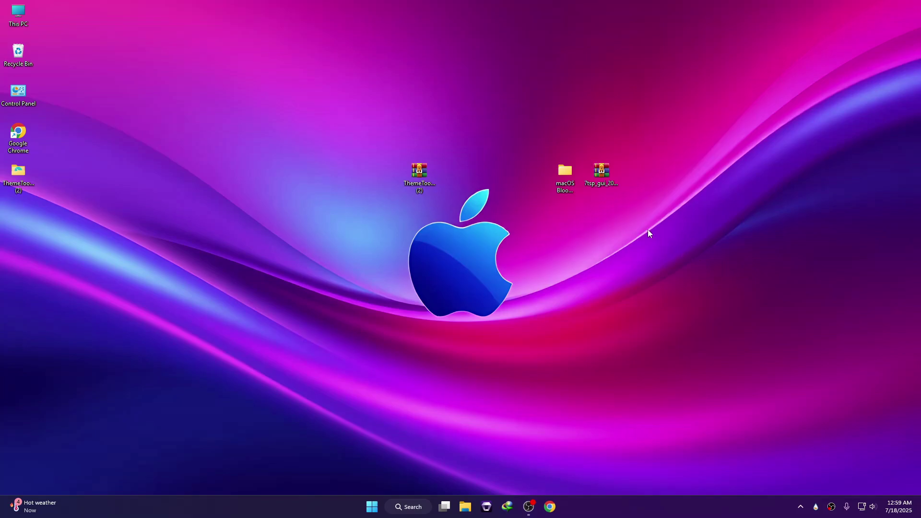
pyautogui.click(600, 181)
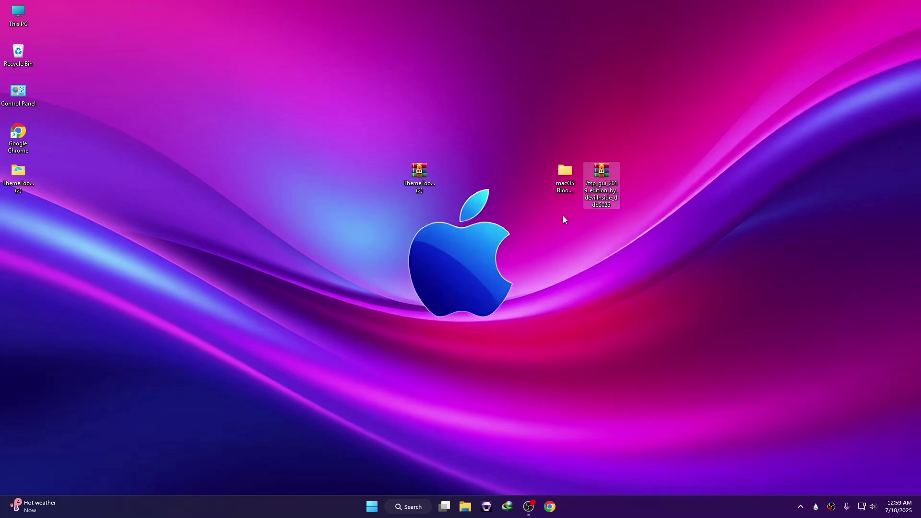
# Step: Extract the 7tsp archive with WinRAR and open the extracted 7tsp folder
pyautogui.rightClick(601, 178)
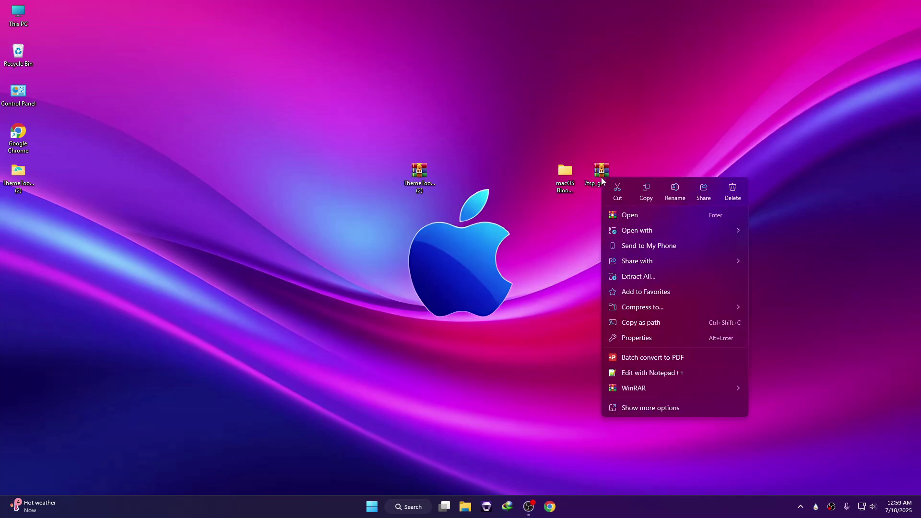
pyautogui.moveTo(641, 392)
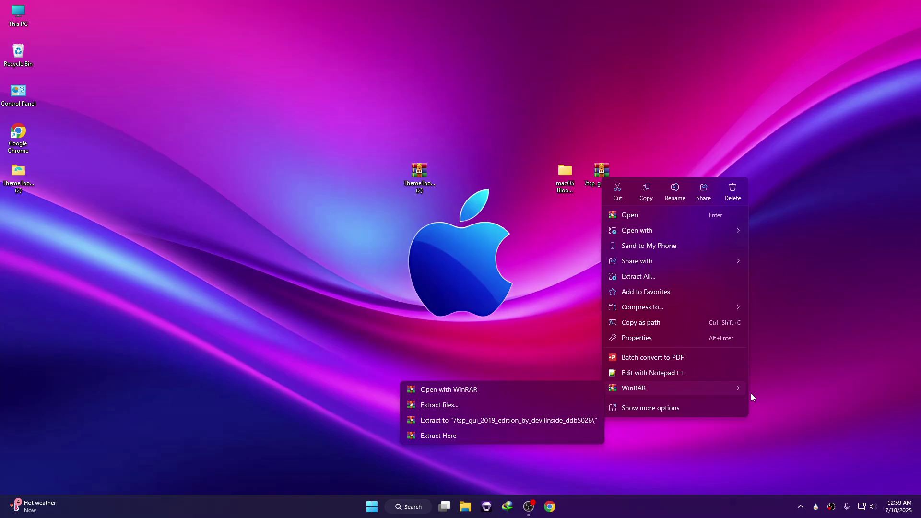
pyautogui.click(475, 406)
pyautogui.click(486, 361)
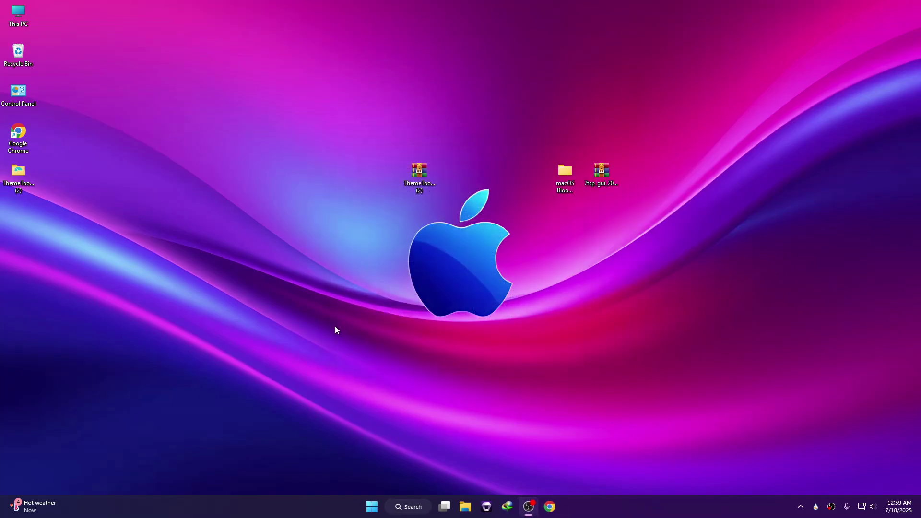
pyautogui.doubleClick(19, 211)
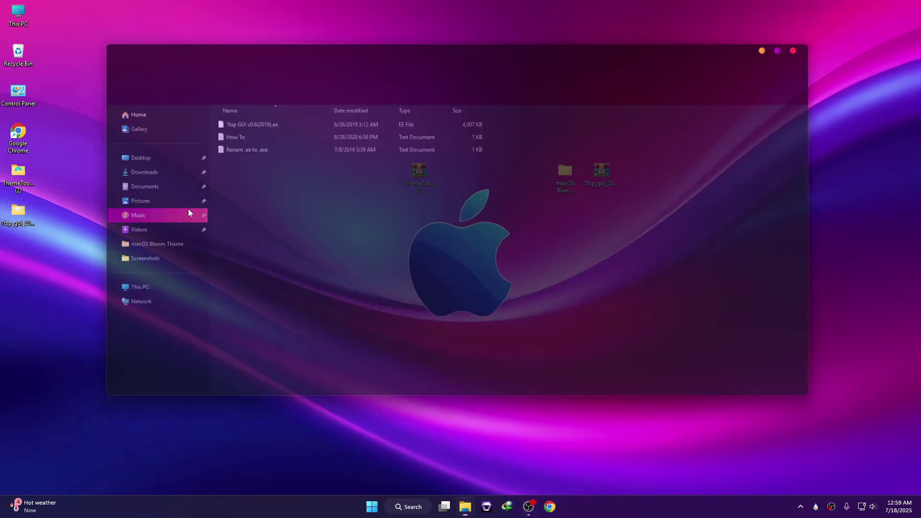
# Step: Rename the 7tsp GUI file's '.ee' extension to '.exe' and close the folder window
pyautogui.rightClick(233, 120)
pyautogui.click(305, 132)
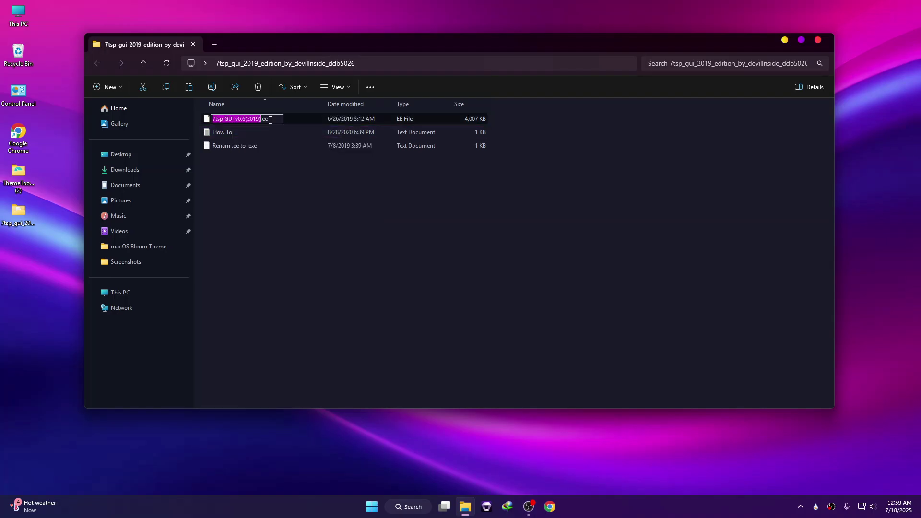
pyautogui.click(266, 119)
pyautogui.write('x')
pyautogui.press('Return')
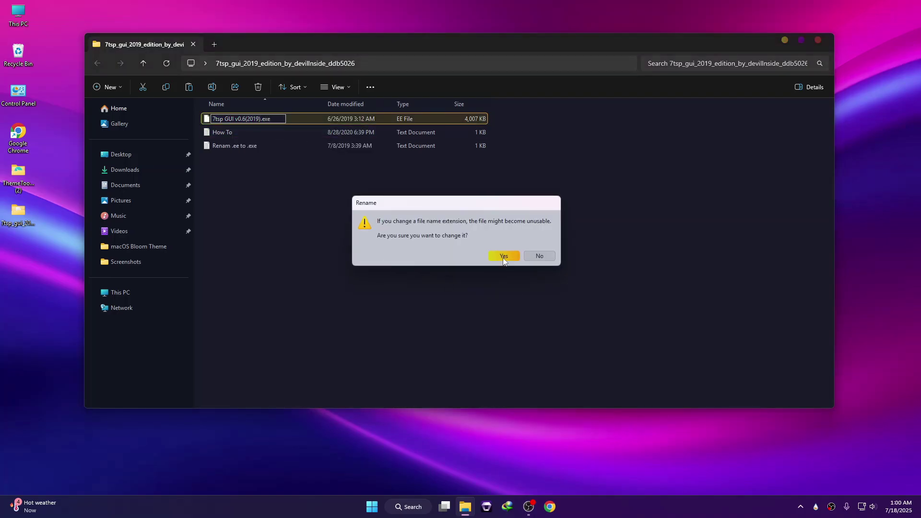
pyautogui.click(502, 255)
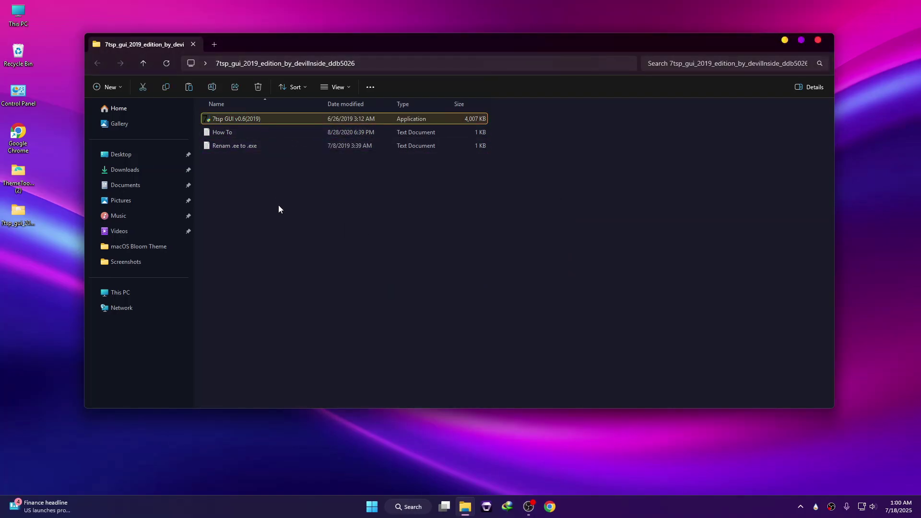
pyautogui.click(819, 40)
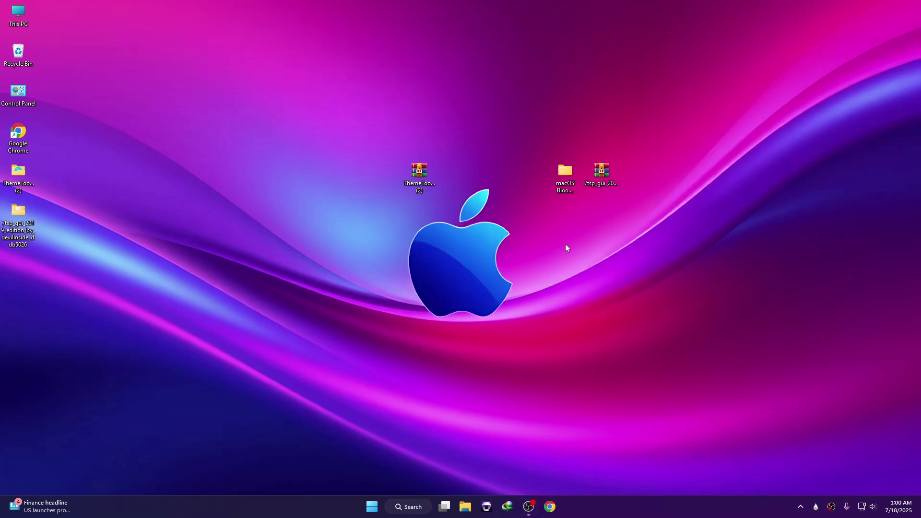
# Step: Remove the '.Remove' suffix so the icon pack becomes a .7z archive, then open the 7tsp GUI folder
pyautogui.doubleClick(565, 177)
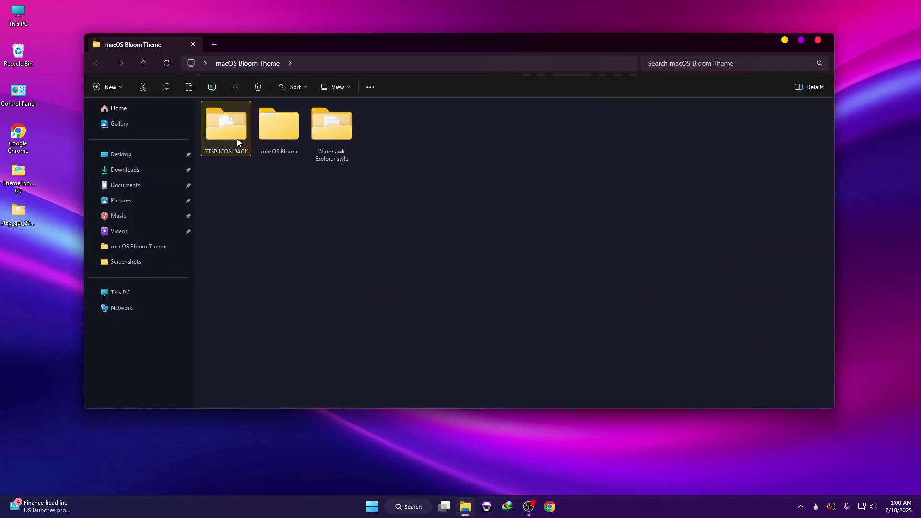
pyautogui.doubleClick(237, 139)
pyautogui.rightClick(274, 116)
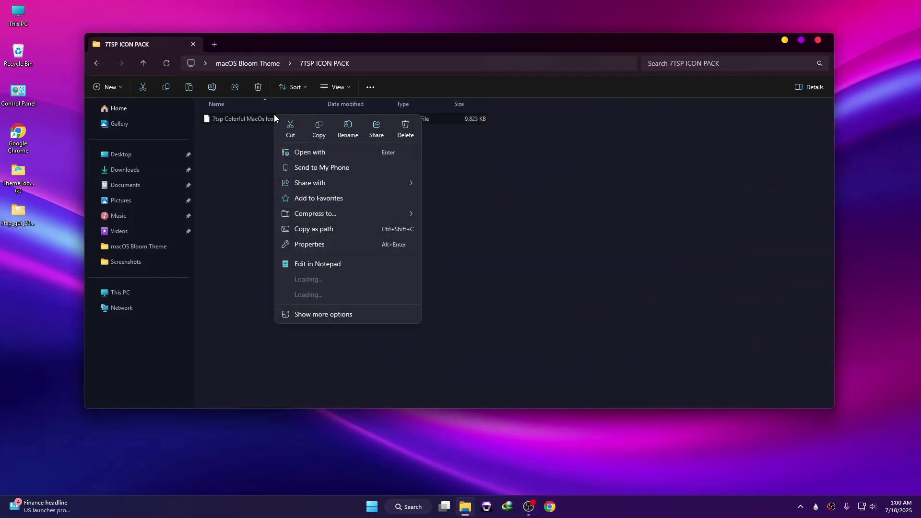
pyautogui.click(336, 134)
pyautogui.moveTo(298, 119); pyautogui.dragTo(355, 128)
pyautogui.press('BackSpace')
pyautogui.press('Return')
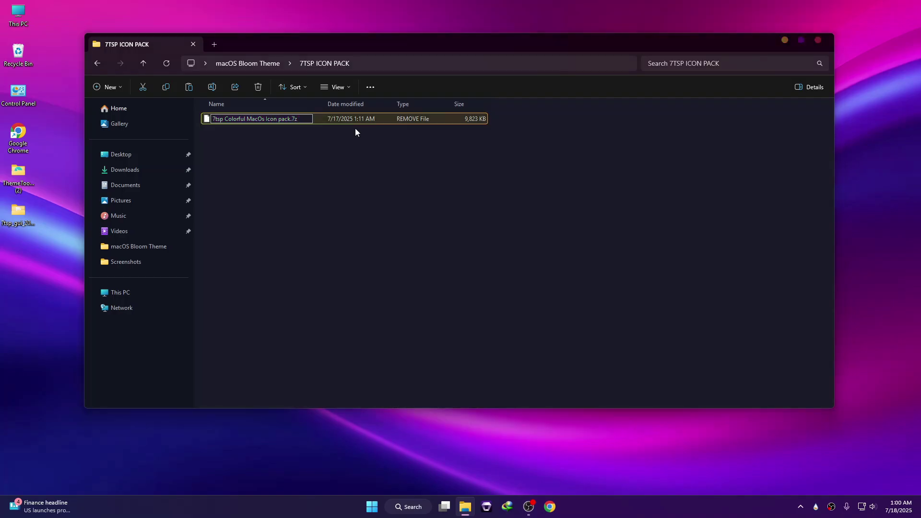
pyautogui.press('Return')
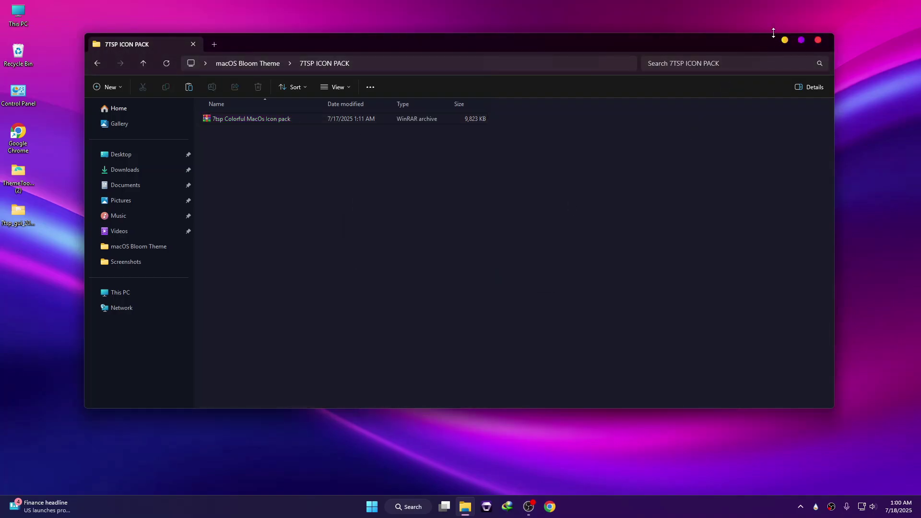
pyautogui.click(818, 41)
pyautogui.doubleClick(21, 209)
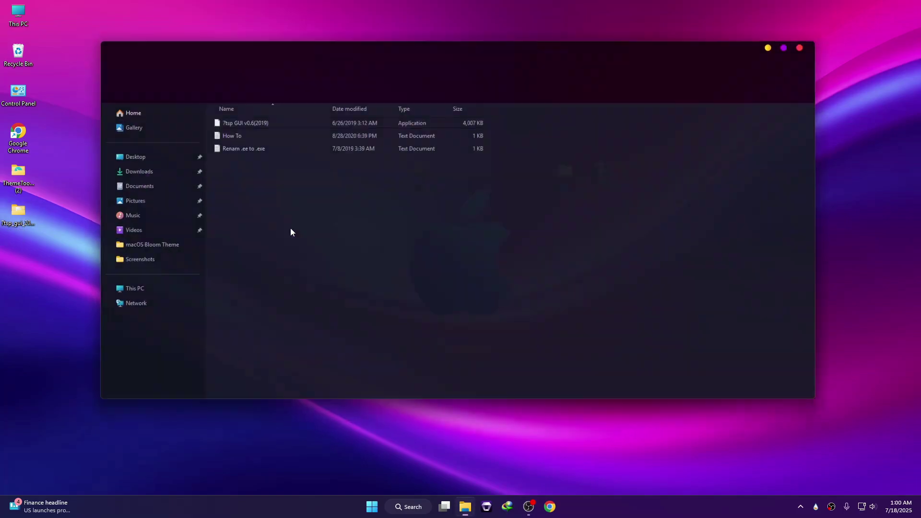
pyautogui.click(243, 119)
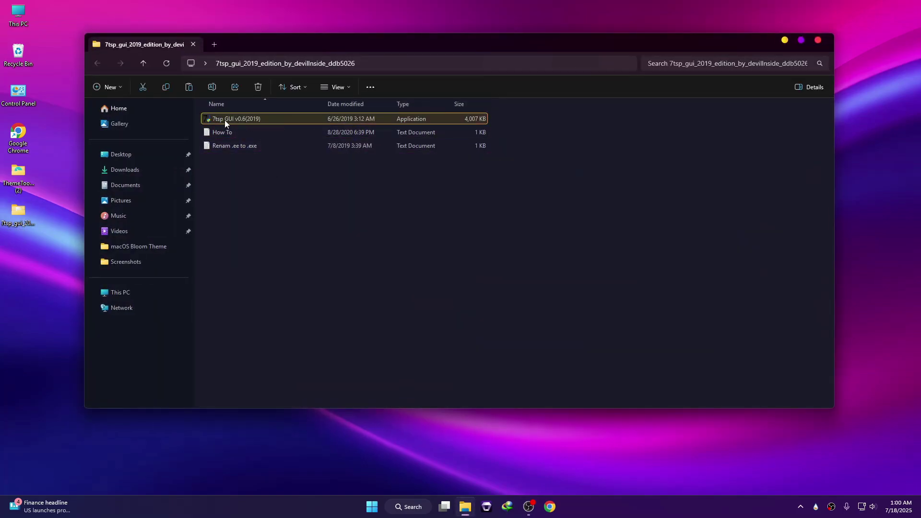
# Step: Launch the 7tsp GUI patcher as administrator
pyautogui.rightClick(227, 117)
pyautogui.click(280, 199)
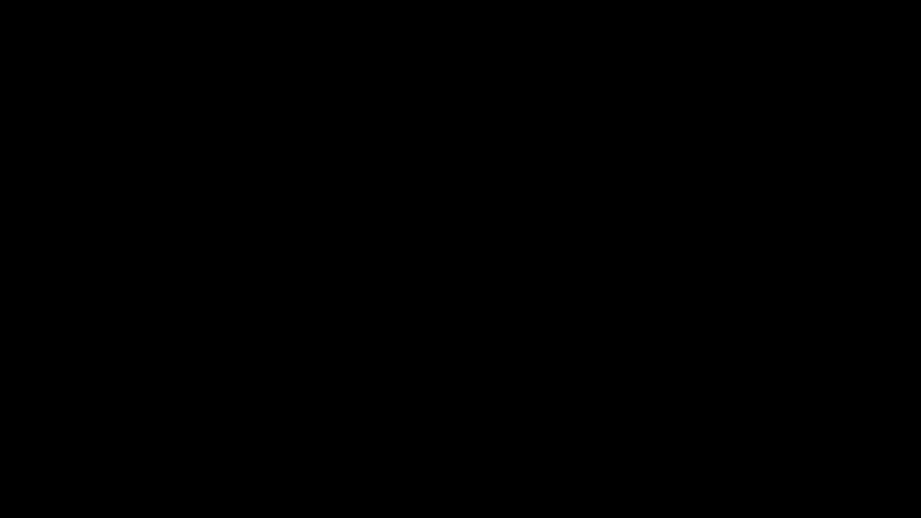
pyautogui.click(429, 324)
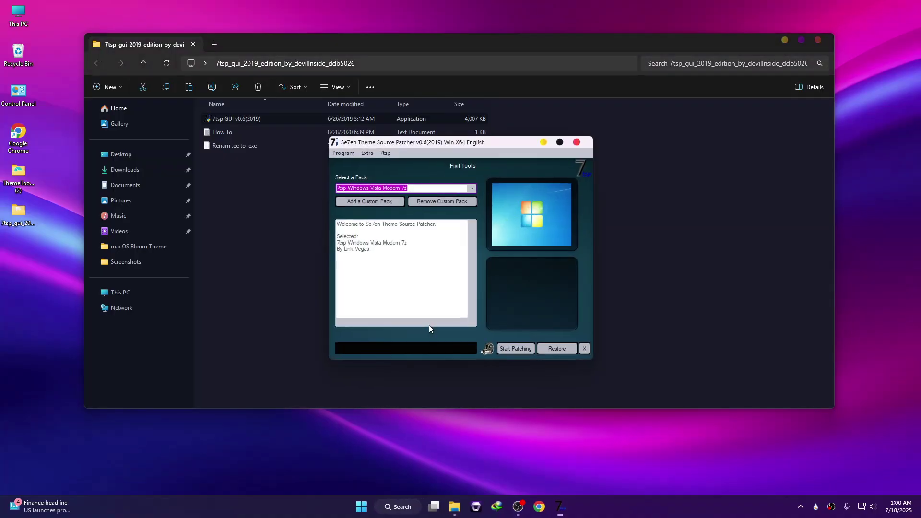
# Step: Add the 7tsp Colorful MacOs Icon pack from 7TSP ICON PACK as a custom pack and start patching
pyautogui.click(381, 204)
pyautogui.click(464, 298)
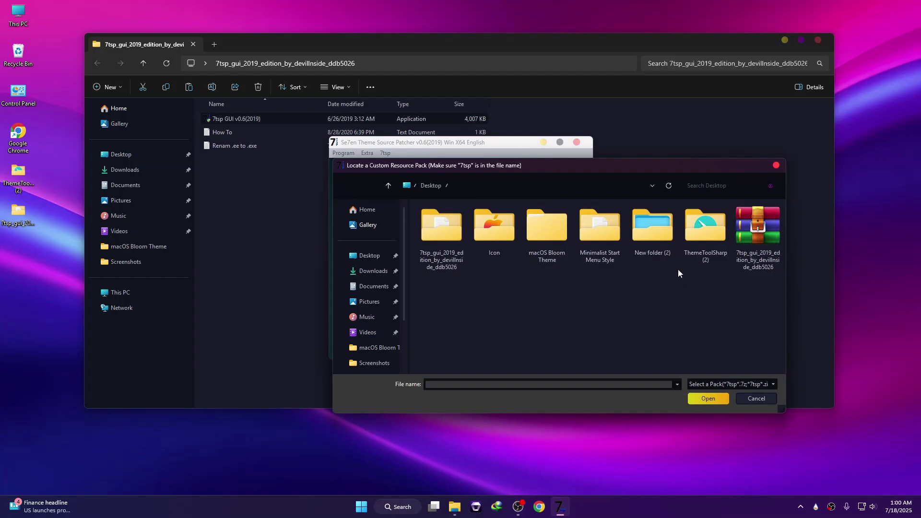
pyautogui.doubleClick(543, 240)
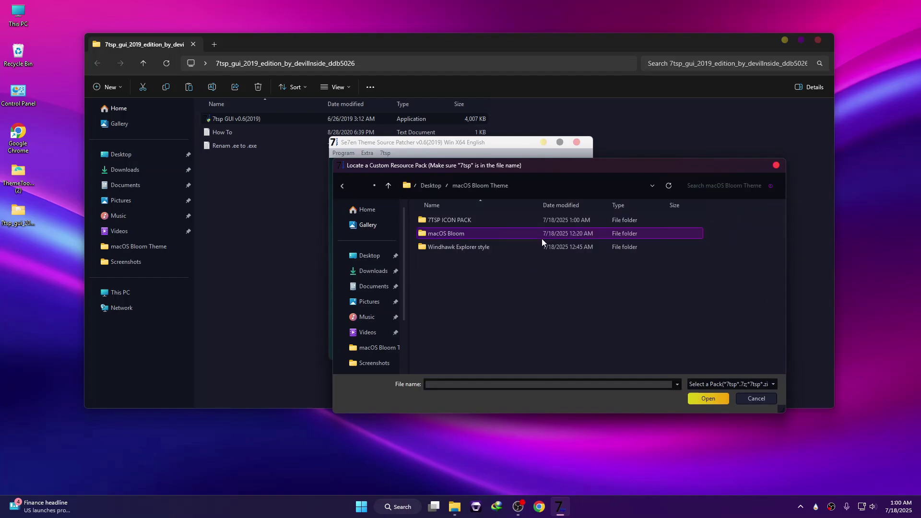
pyautogui.doubleClick(449, 221)
pyautogui.click(433, 219)
pyautogui.doubleClick(434, 220)
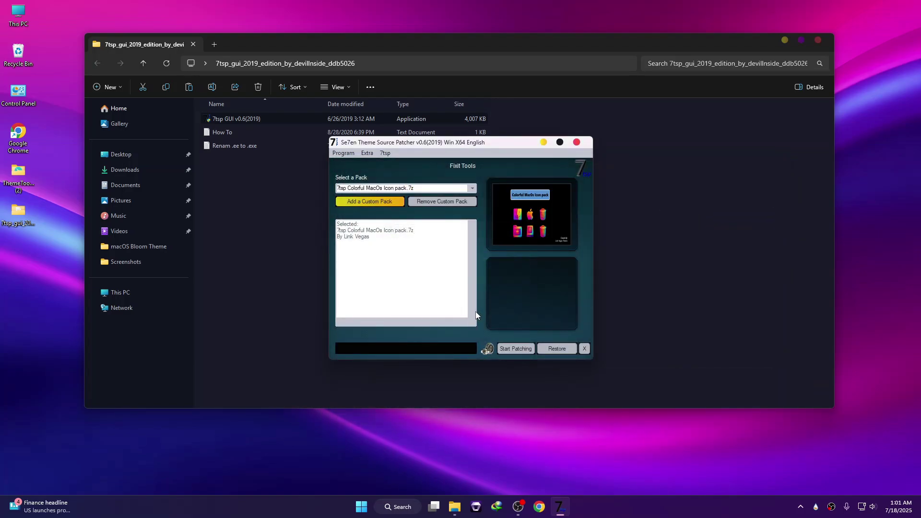
pyautogui.click(517, 349)
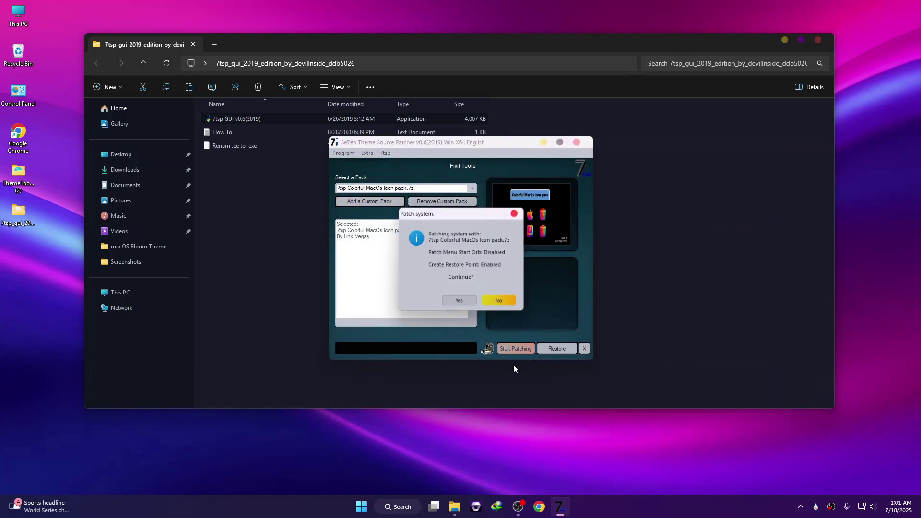
pyautogui.click(457, 301)
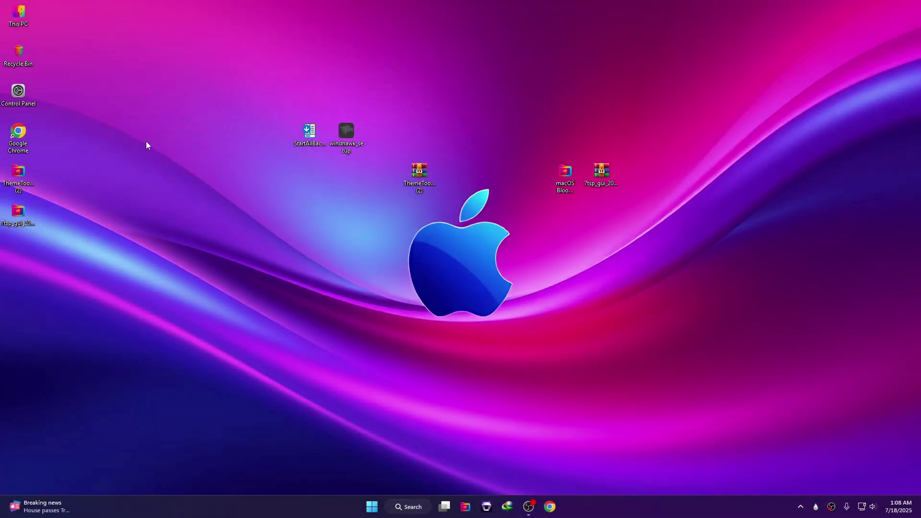
pyautogui.doubleClick(19, 15)
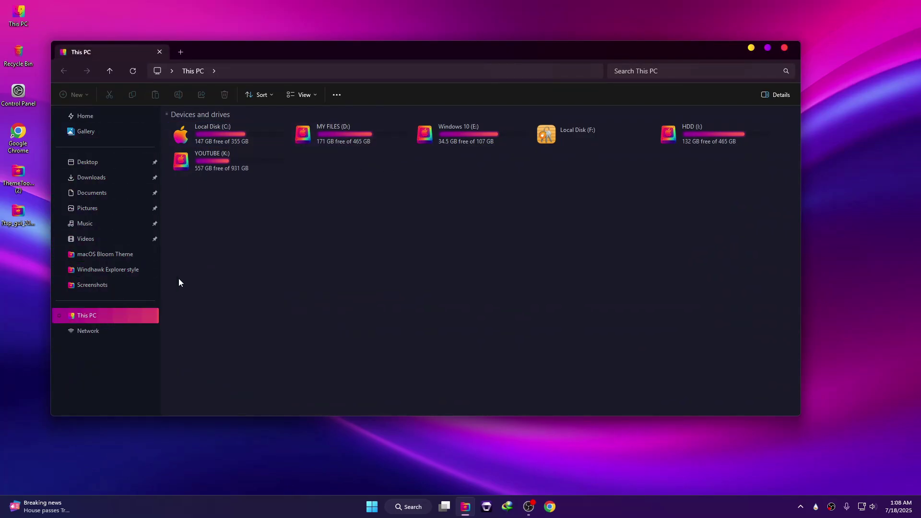
pyautogui.doubleClick(220, 140)
pyautogui.click(125, 315)
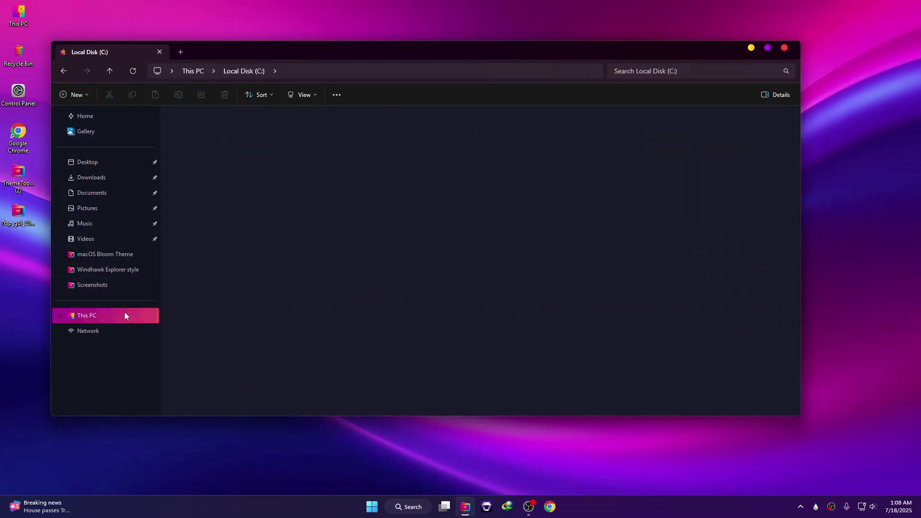
pyautogui.click(785, 47)
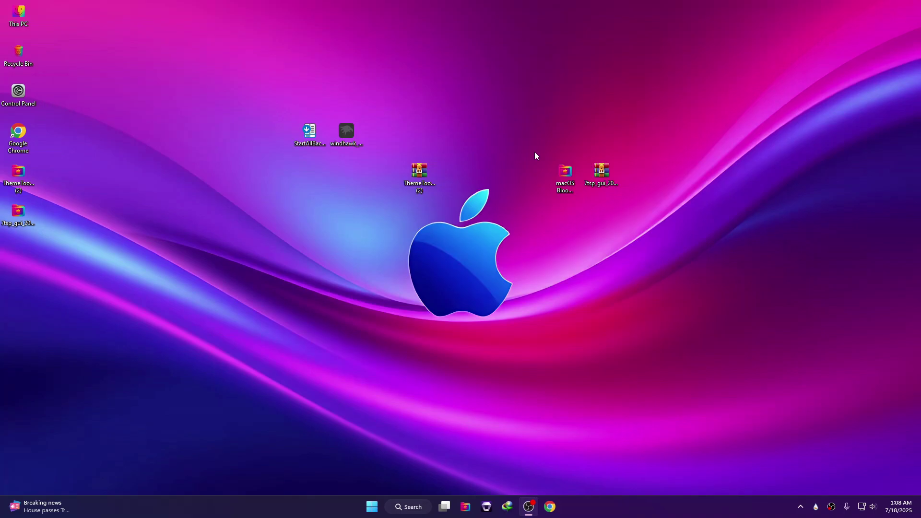
pyautogui.doubleClick(33, 23)
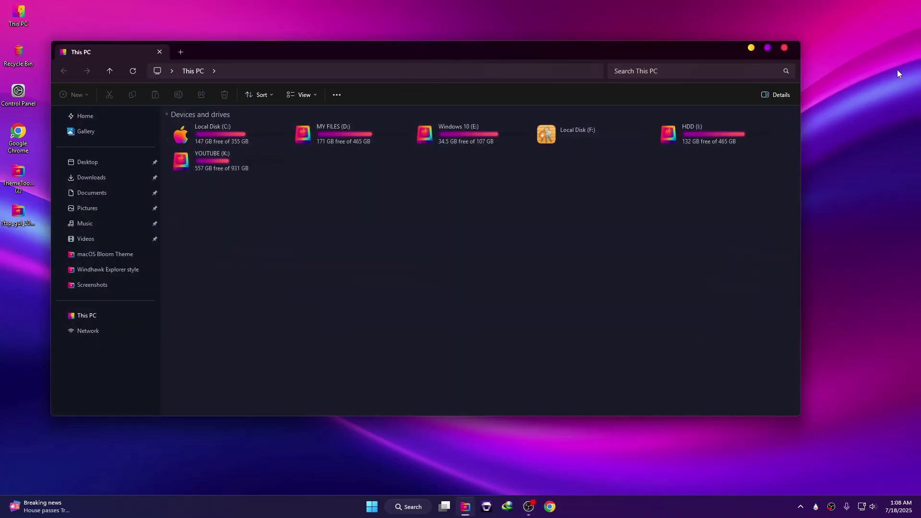
pyautogui.click(786, 48)
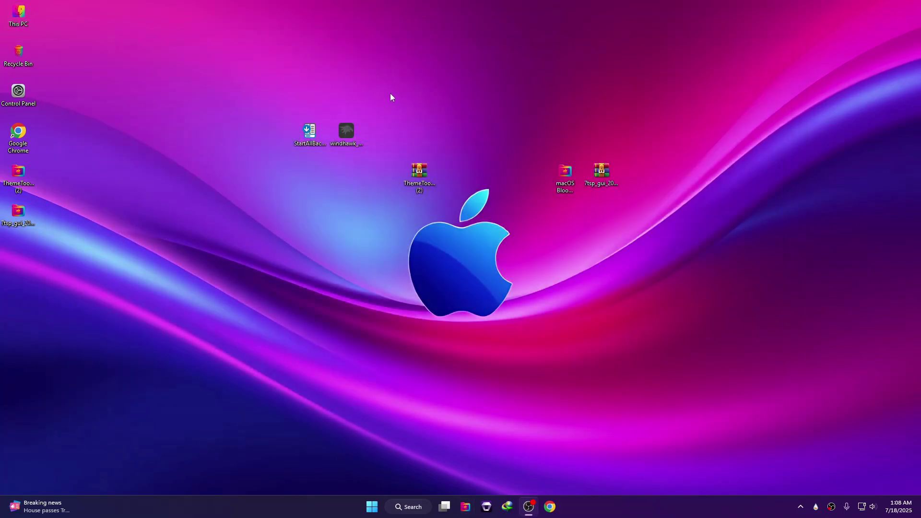
pyautogui.click(352, 137)
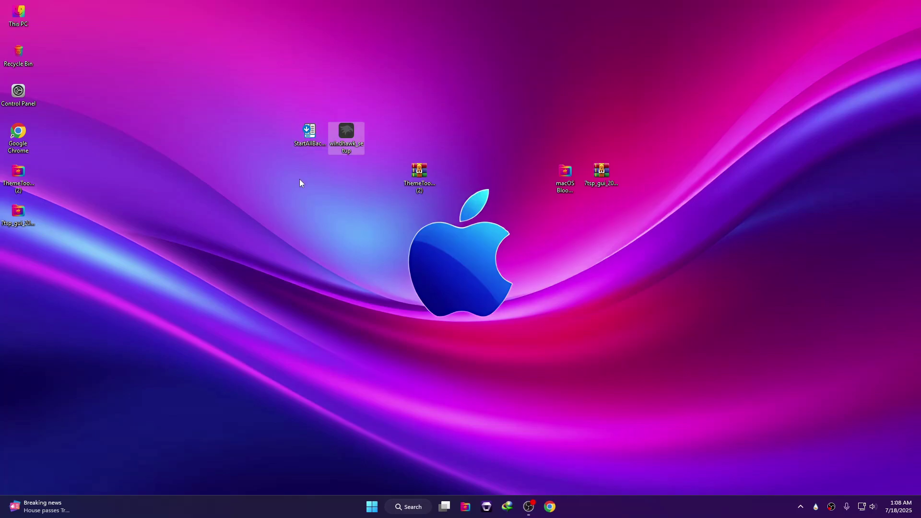
pyautogui.doubleClick(309, 134)
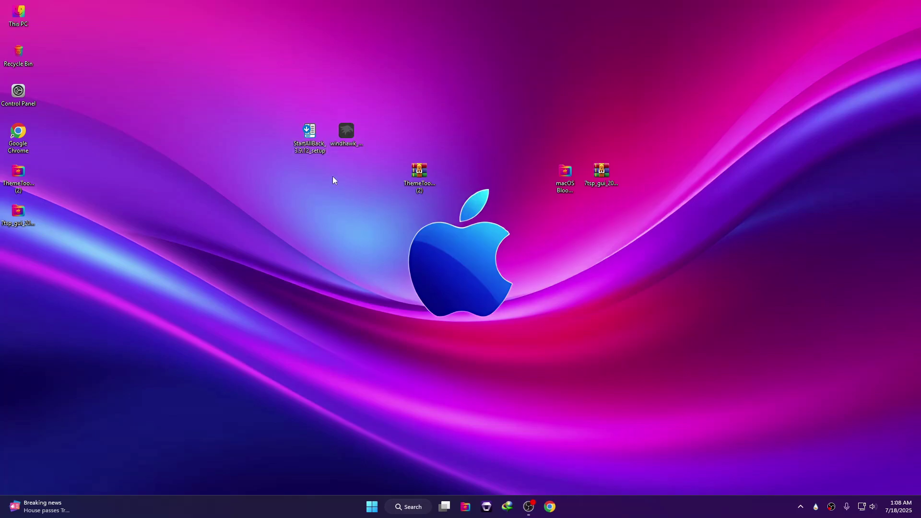
# Step: Install StartAllBack for the current user only and dismiss its configuration window
pyautogui.moveTo(340, 144); pyautogui.dragTo(401, 131)
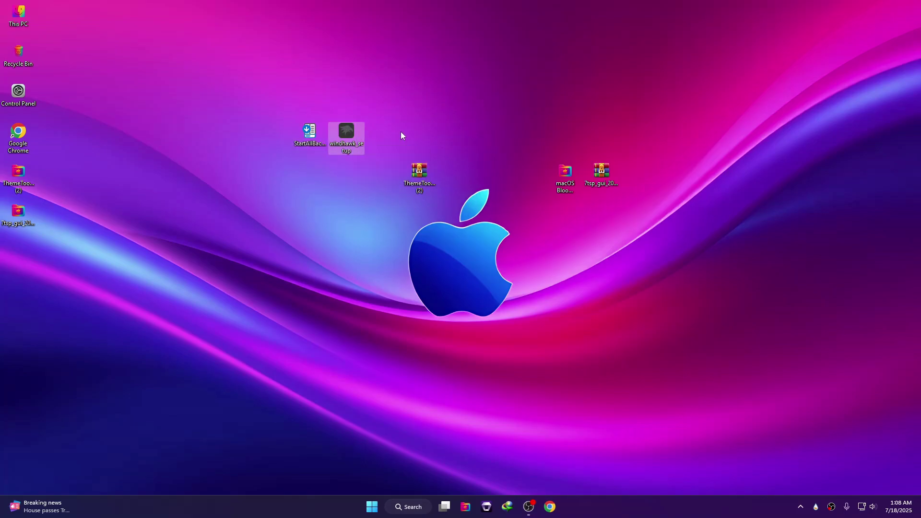
pyautogui.click(345, 185)
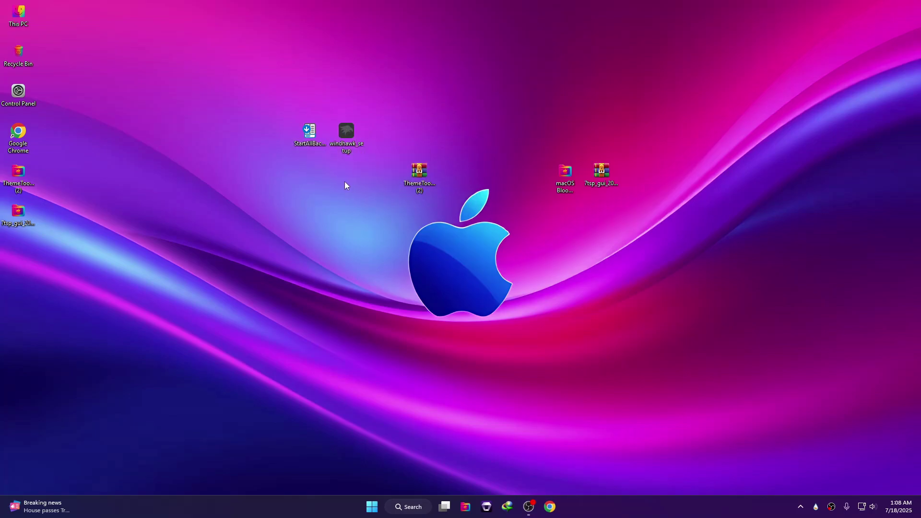
pyautogui.click(312, 133)
pyautogui.press('Return')
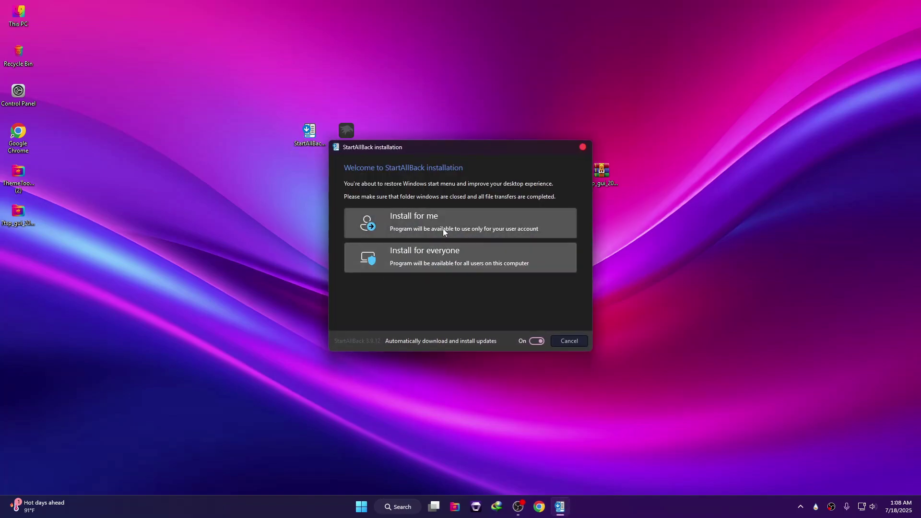
pyautogui.click(438, 228)
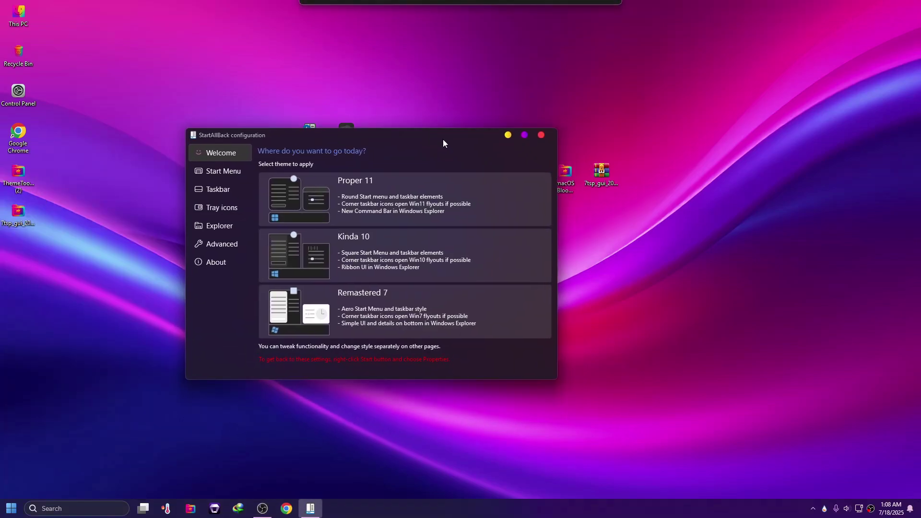
pyautogui.click(547, 137)
# Step: Turn off StartAllBack's enhanced classic taskbar and restart Explorer to apply it
pyautogui.rightClick(426, 509)
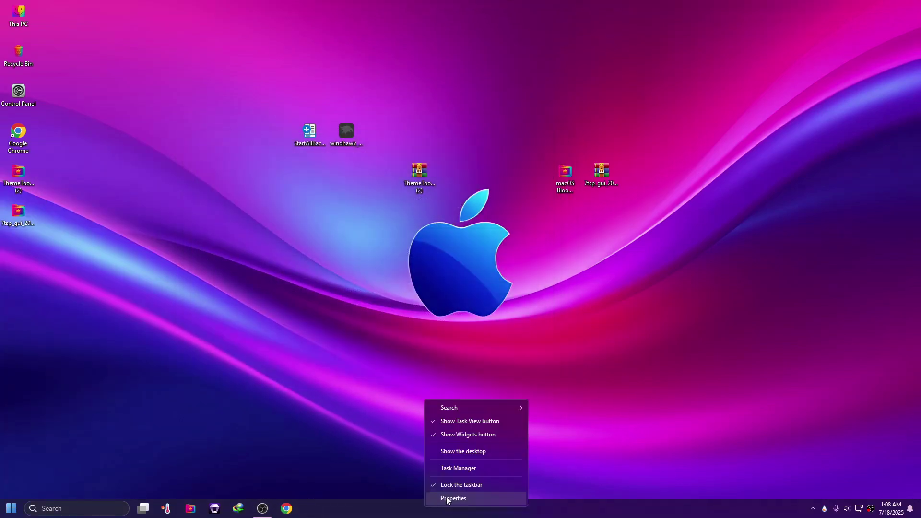
pyautogui.click(463, 499)
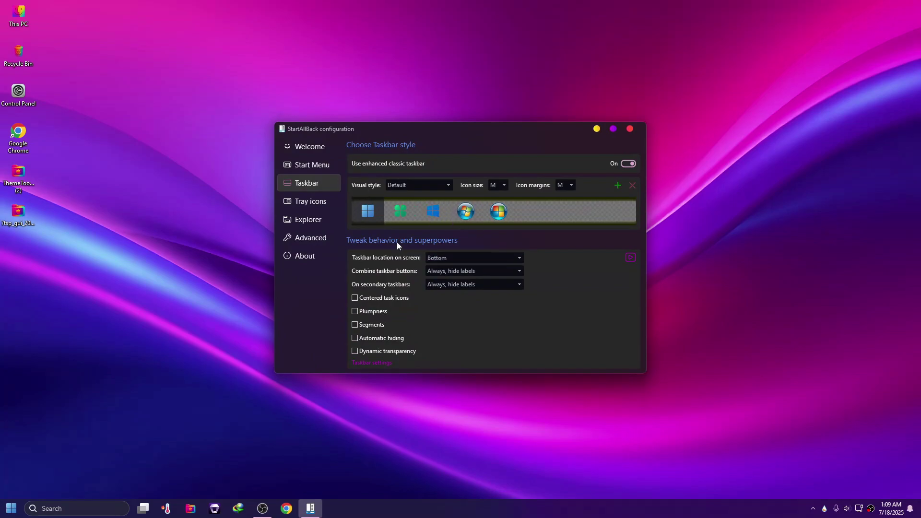
pyautogui.click(629, 164)
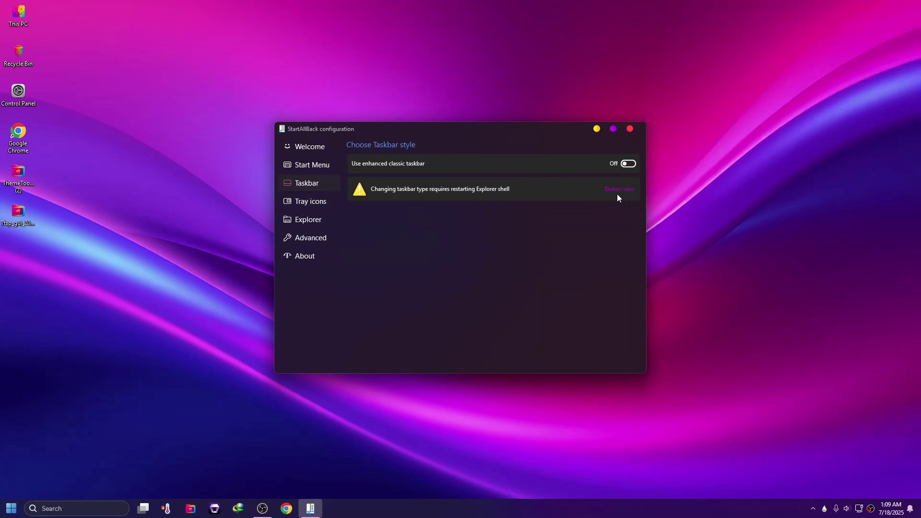
pyautogui.click(616, 189)
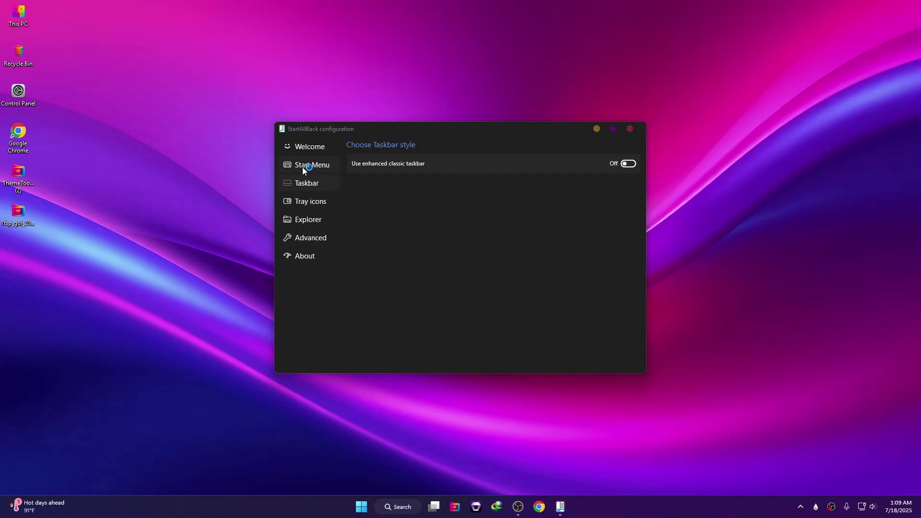
# Step: Turn off the enhanced classic start menu and set the Explorer style to Win7 Command Bar
pyautogui.click(302, 166)
pyautogui.click(626, 165)
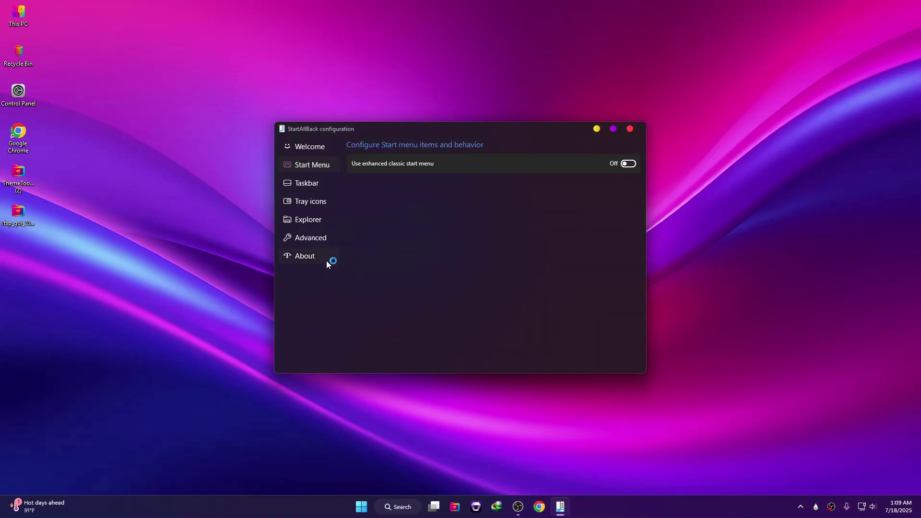
pyautogui.click(299, 220)
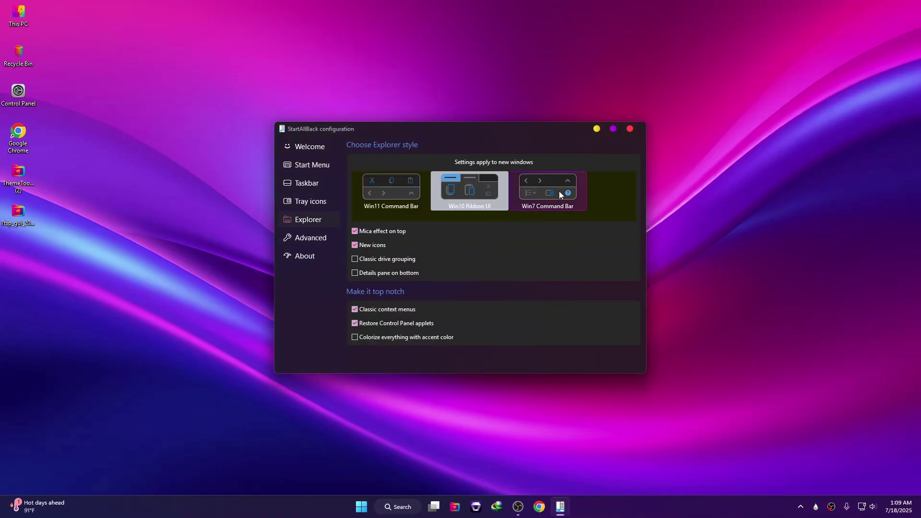
pyautogui.click(535, 210)
pyautogui.click(630, 128)
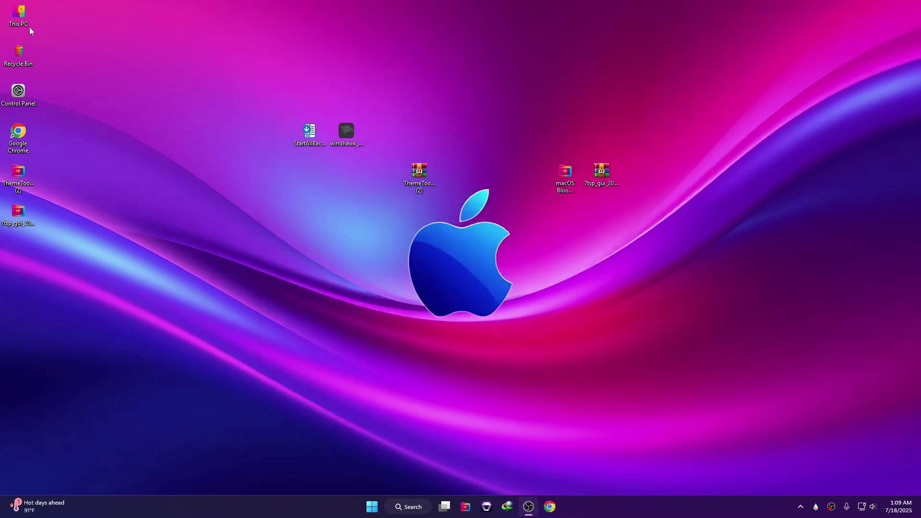
pyautogui.doubleClick(19, 14)
pyautogui.moveTo(385, 51); pyautogui.dragTo(418, 58)
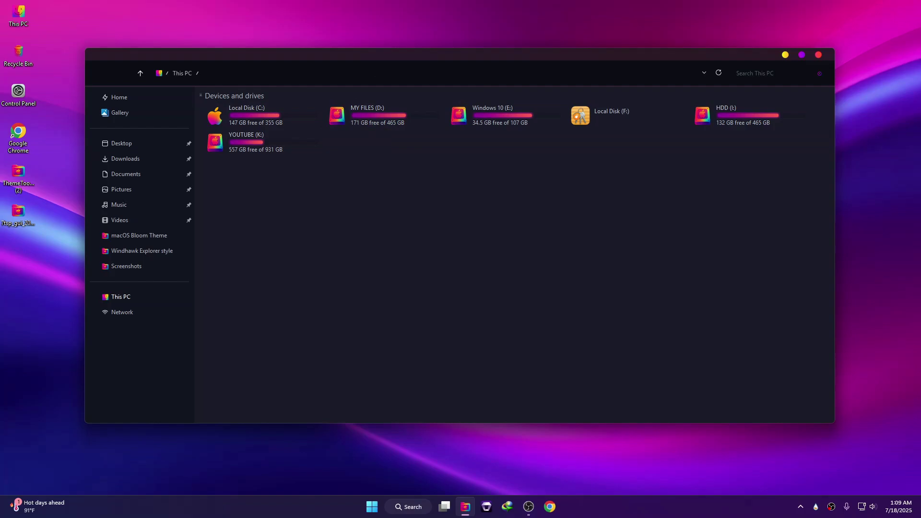
pyautogui.hotkey('alt', 'Tab')
pyautogui.click(819, 54)
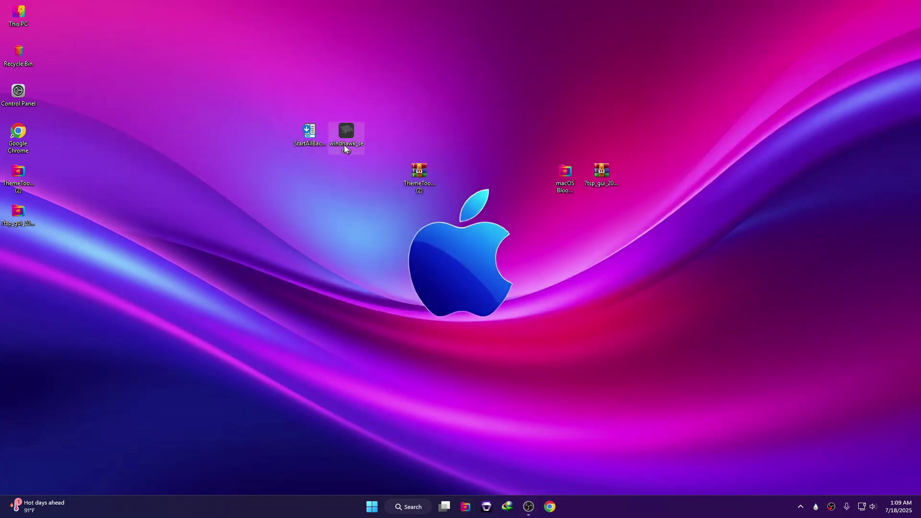
pyautogui.click(344, 145)
pyautogui.click(412, 257)
pyautogui.doubleClick(18, 14)
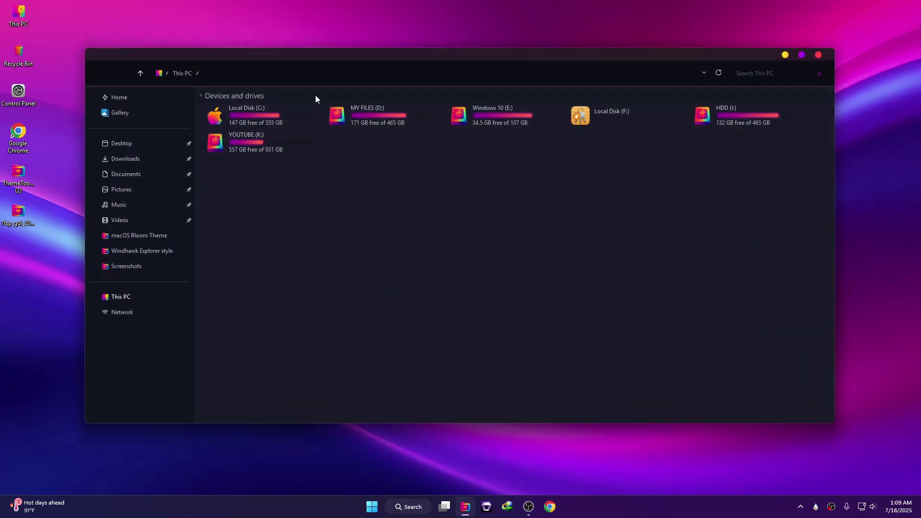
pyautogui.moveTo(328, 57); pyautogui.dragTo(378, 63)
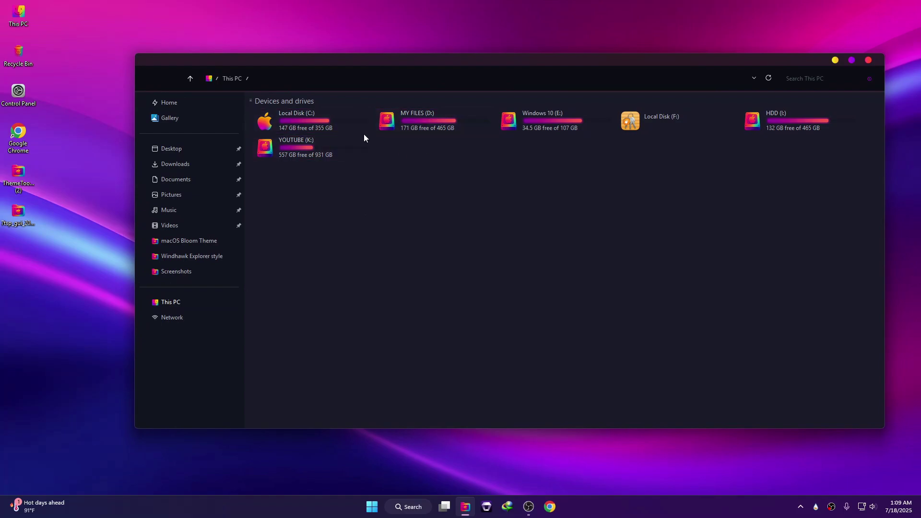
# Step: Download Release_x64.zip from the ExplorerBlurMica GitHub releases Assets and confirm it in downloads
pyautogui.click(869, 60)
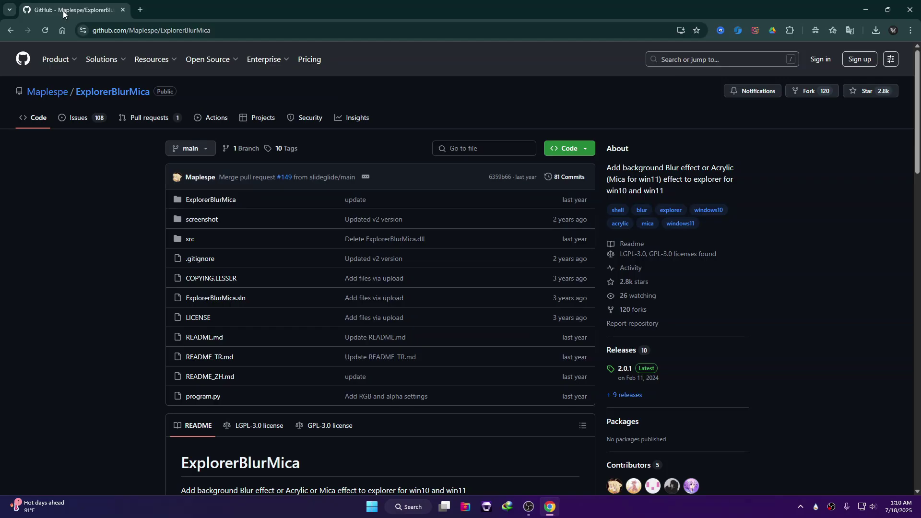
pyautogui.scroll(-12, 233, 116)
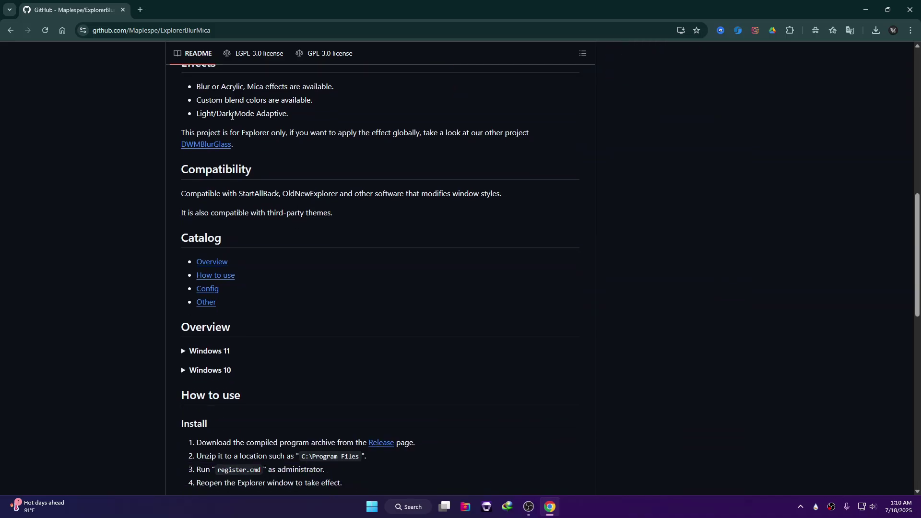
pyautogui.scroll(-4, 295, 232)
pyautogui.click(382, 253)
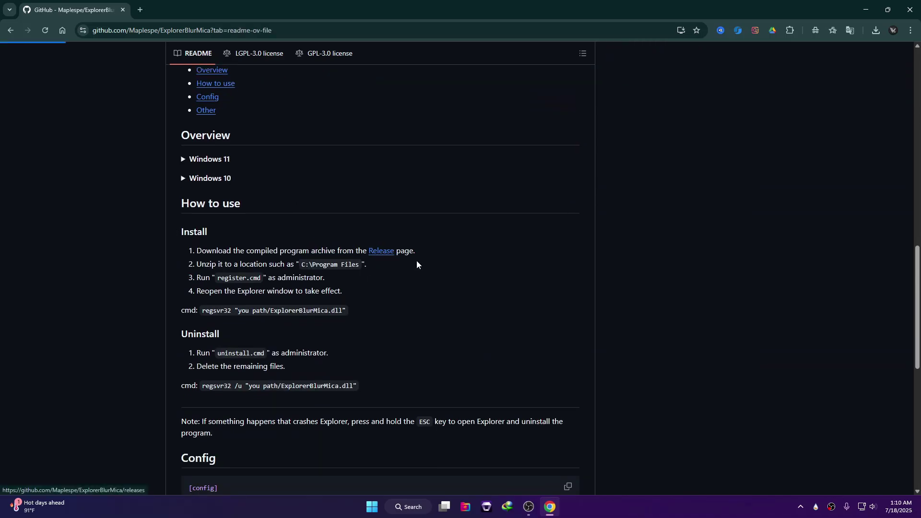
pyautogui.scroll(-5, 588, 259)
pyautogui.scroll(-2, 552, 255)
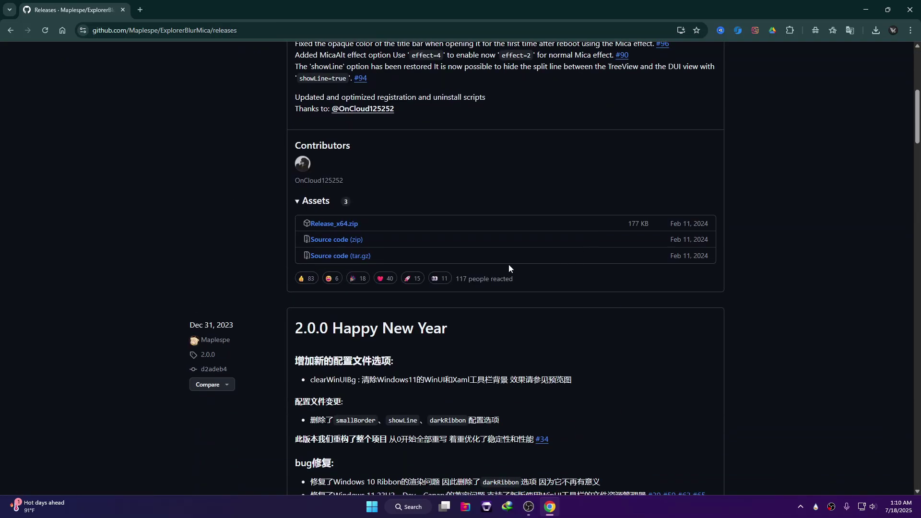
pyautogui.click(340, 226)
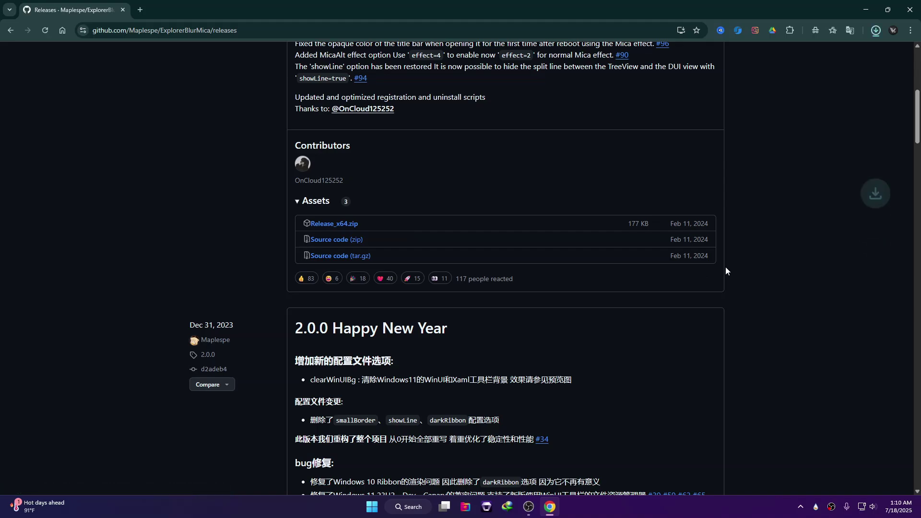
pyautogui.doubleClick(779, 4)
pyautogui.click(589, 93)
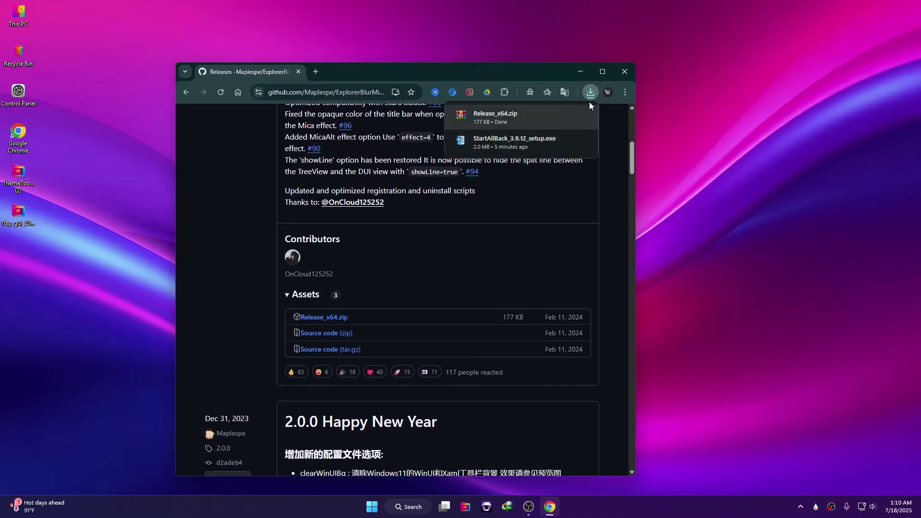
# Step: Extract Release_x64.zip with WinRAR into a Release_x64 folder on the desktop
pyautogui.click(625, 71)
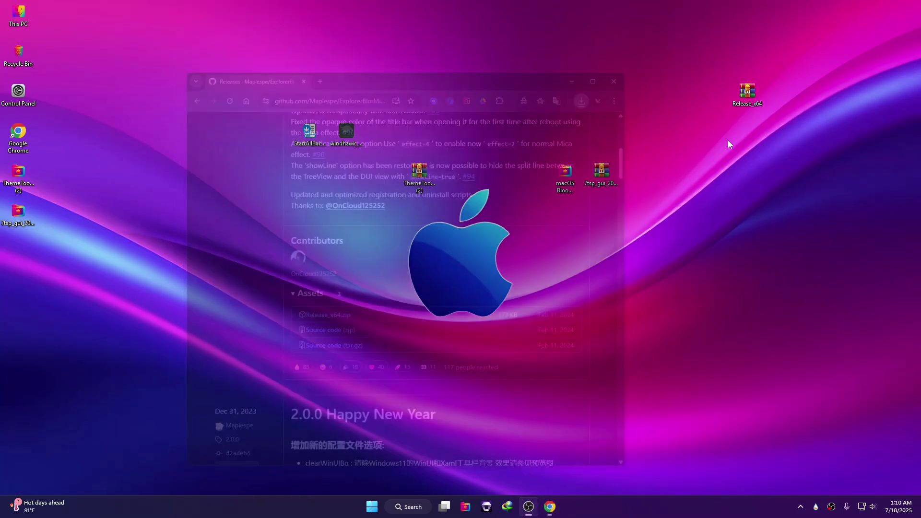
pyautogui.moveTo(732, 94); pyautogui.dragTo(476, 94)
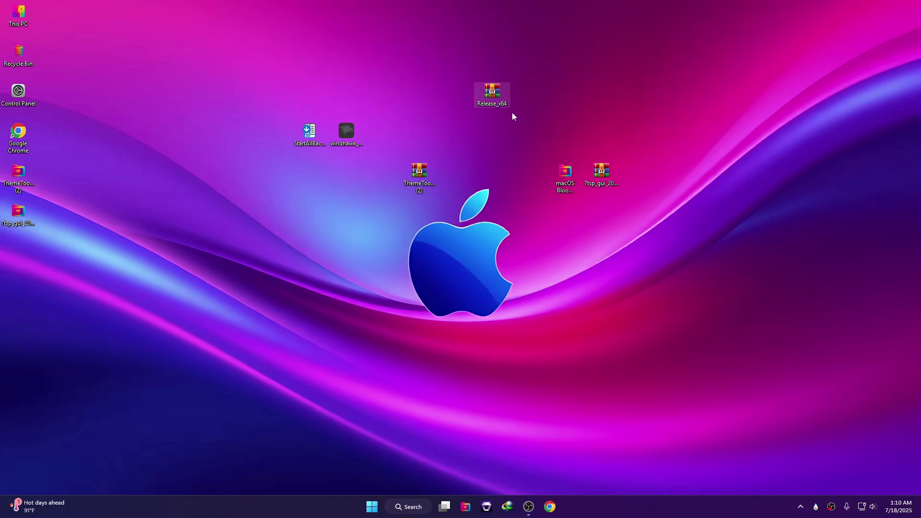
pyautogui.rightClick(493, 95)
pyautogui.moveTo(535, 113)
pyautogui.click(655, 123)
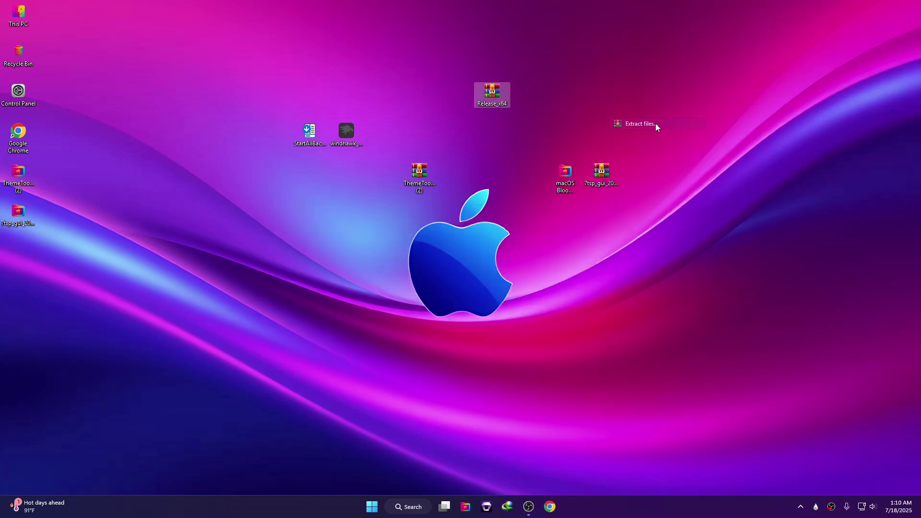
pyautogui.click(494, 364)
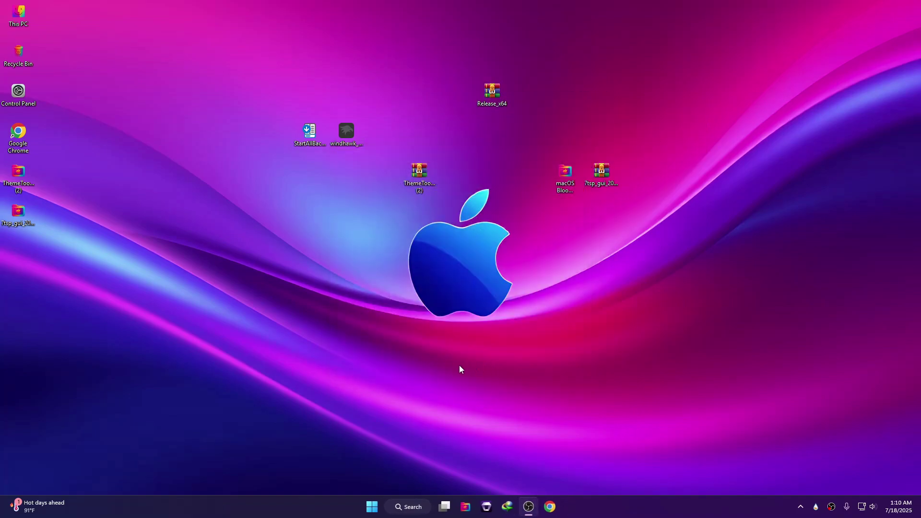
# Step: Move the Release_x64 folder from the desktop onto Local Disk (C:)
pyautogui.rightClick(15, 254)
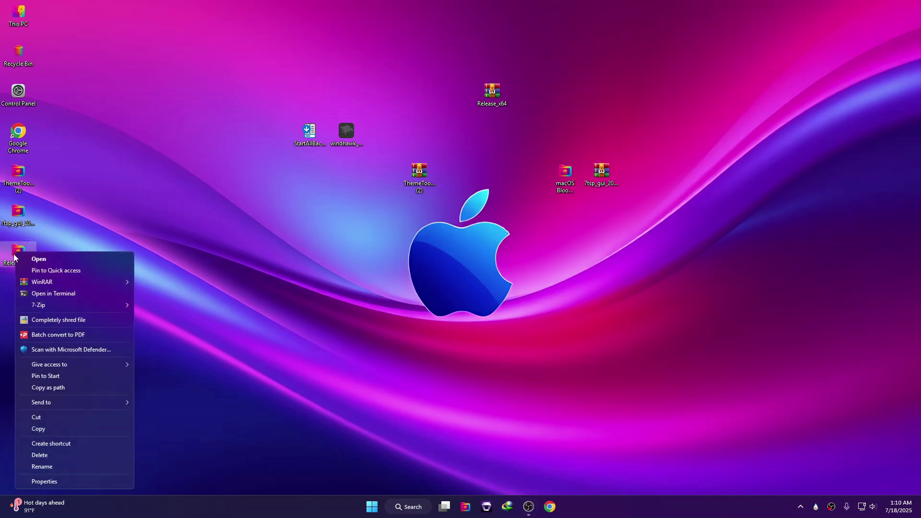
pyautogui.click(46, 419)
pyautogui.doubleClick(19, 14)
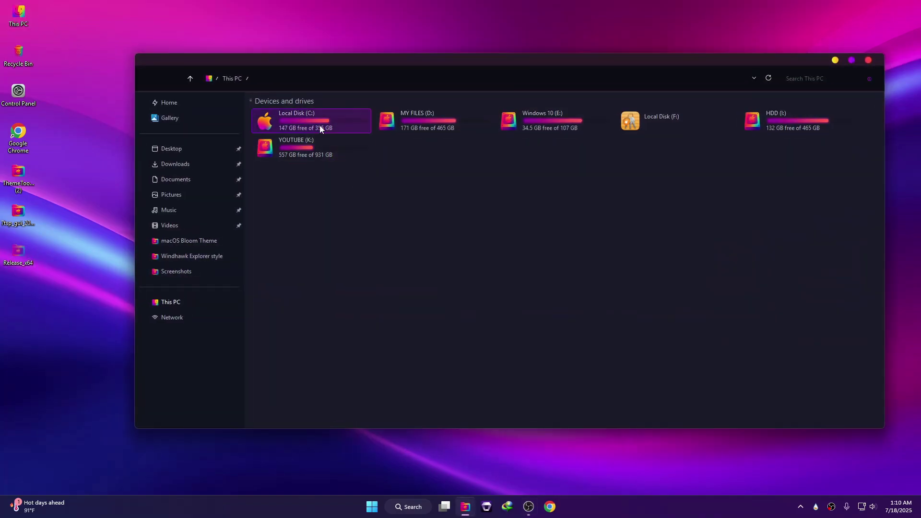
pyautogui.doubleClick(320, 125)
pyautogui.rightClick(447, 209)
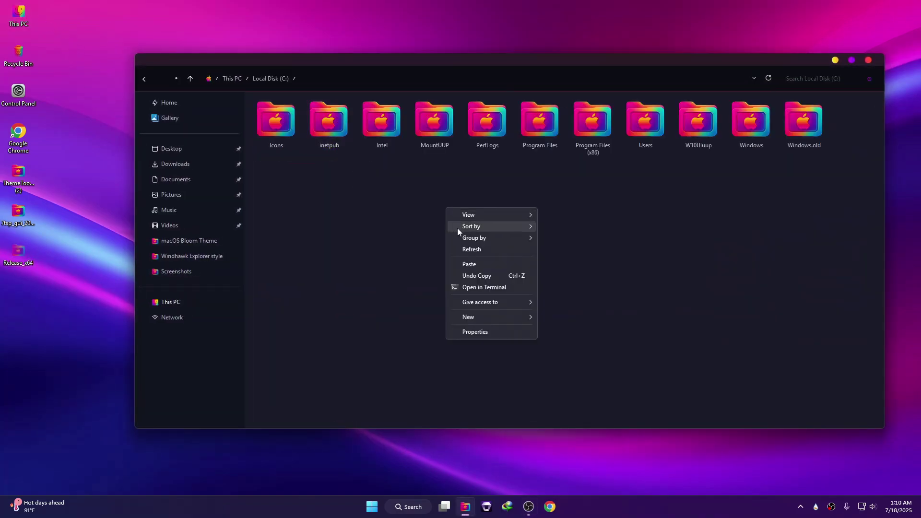
pyautogui.click(470, 263)
# Step: Open config.ini from C:\Release_x64\Release in Notepad
pyautogui.doubleClick(856, 123)
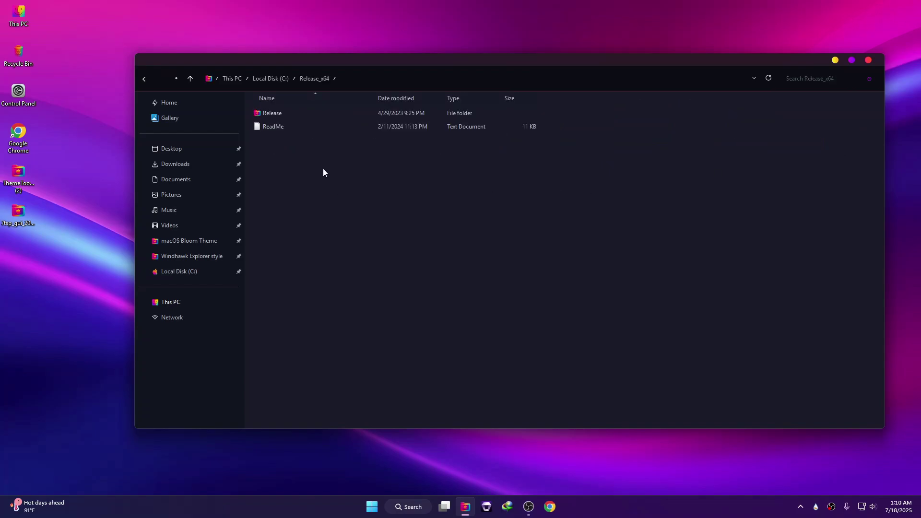
pyautogui.doubleClick(281, 114)
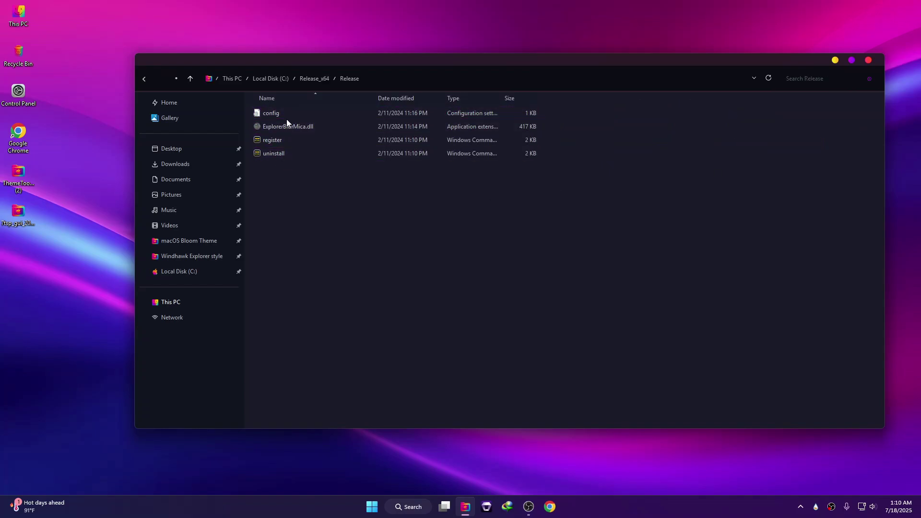
pyautogui.click(262, 115)
pyautogui.doubleClick(271, 115)
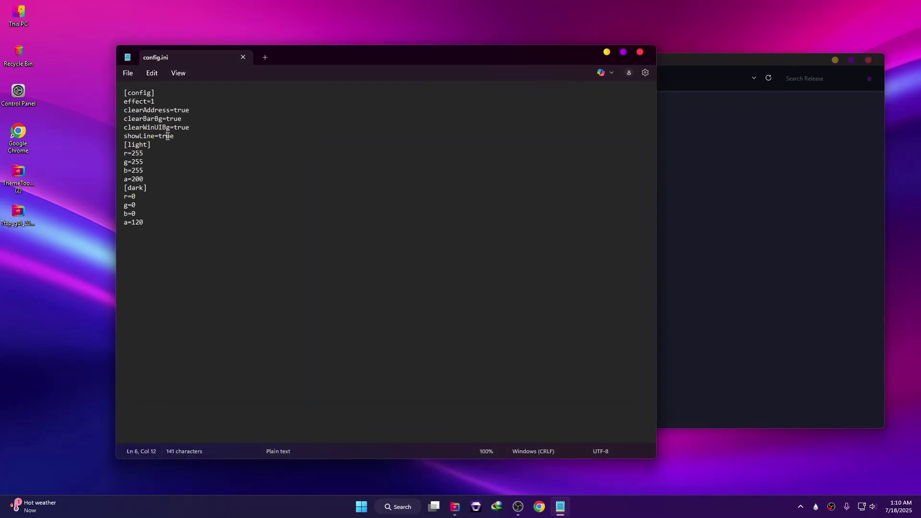
# Step: Change showLine from true to false in config.ini, save it, and close Notepad
pyautogui.doubleClick(172, 137)
pyautogui.write('false')
pyautogui.click(228, 268)
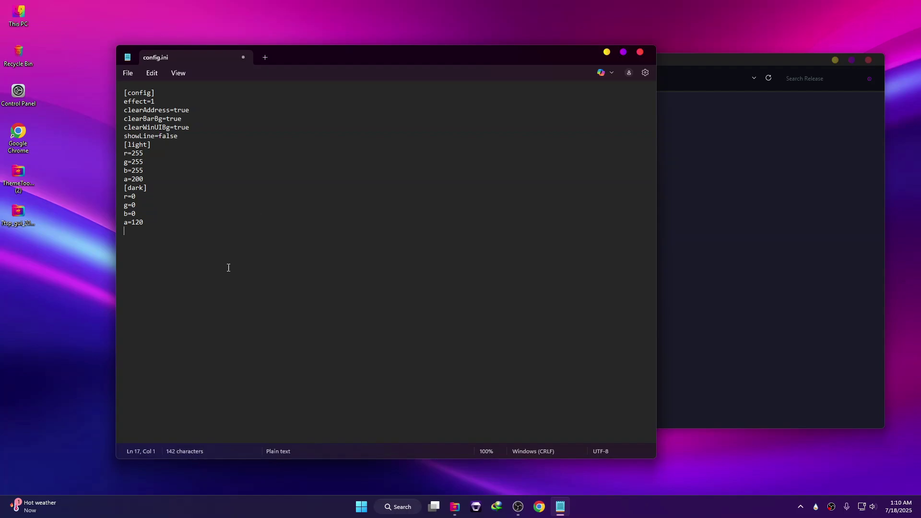
pyautogui.click(128, 73)
pyautogui.click(144, 167)
pyautogui.click(640, 54)
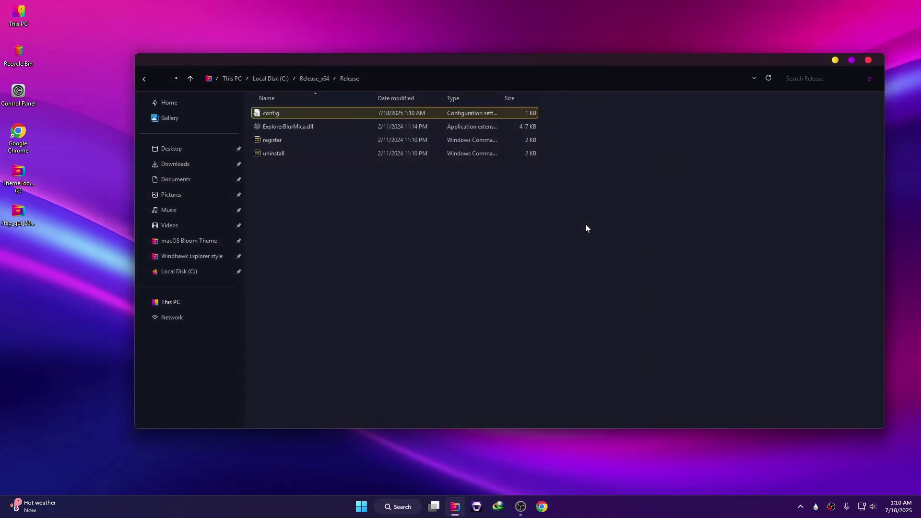
# Step: Run the register script as administrator, then reopen This PC and Local Disk (C:) to check the blur
pyautogui.rightClick(271, 140)
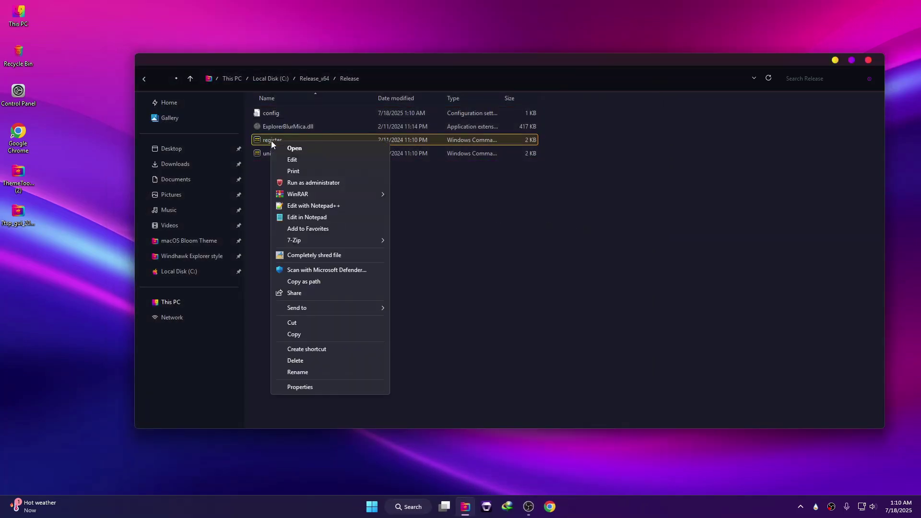
pyautogui.click(331, 183)
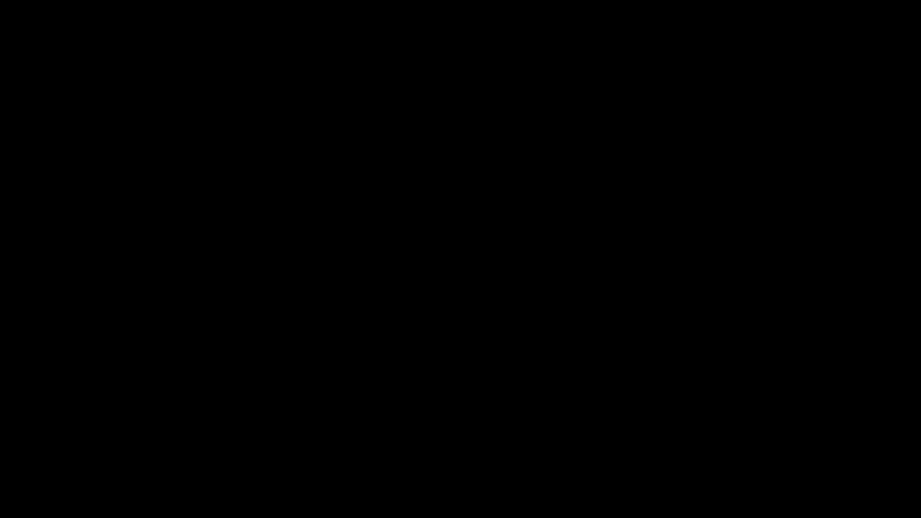
pyautogui.click(537, 294)
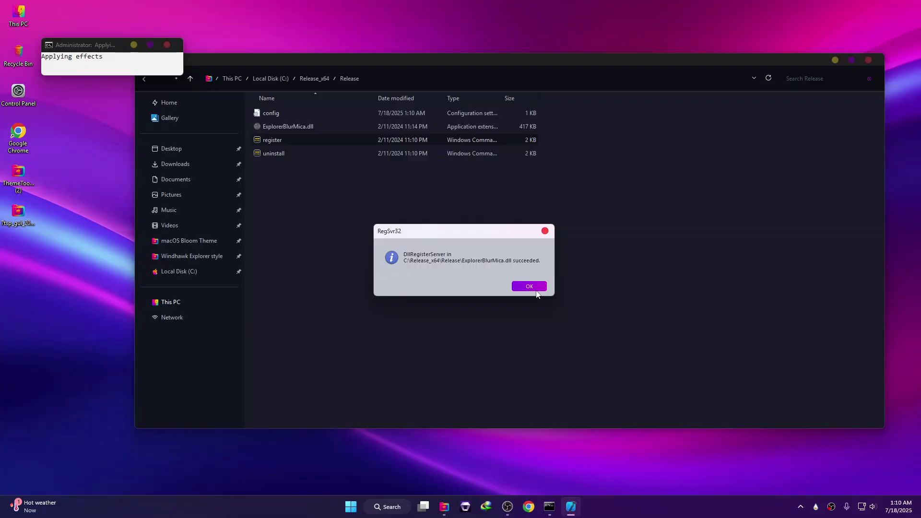
pyautogui.click(536, 290)
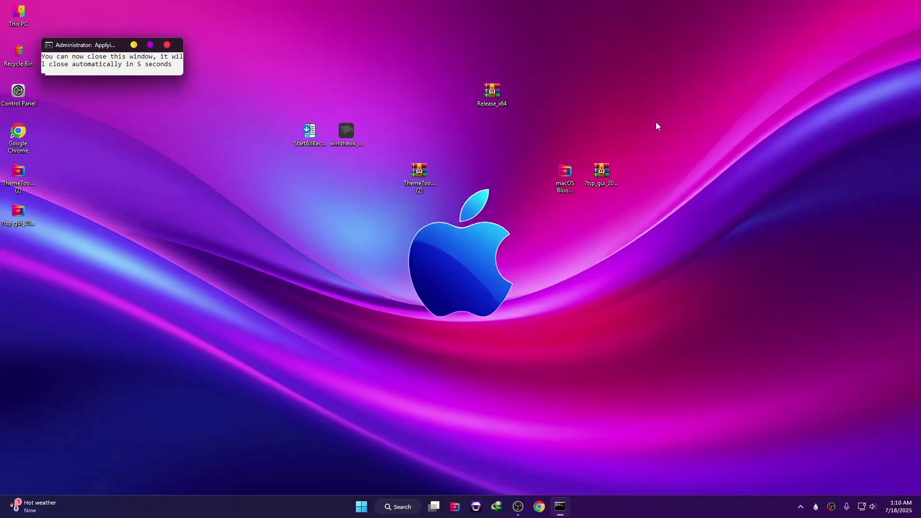
pyautogui.doubleClick(18, 14)
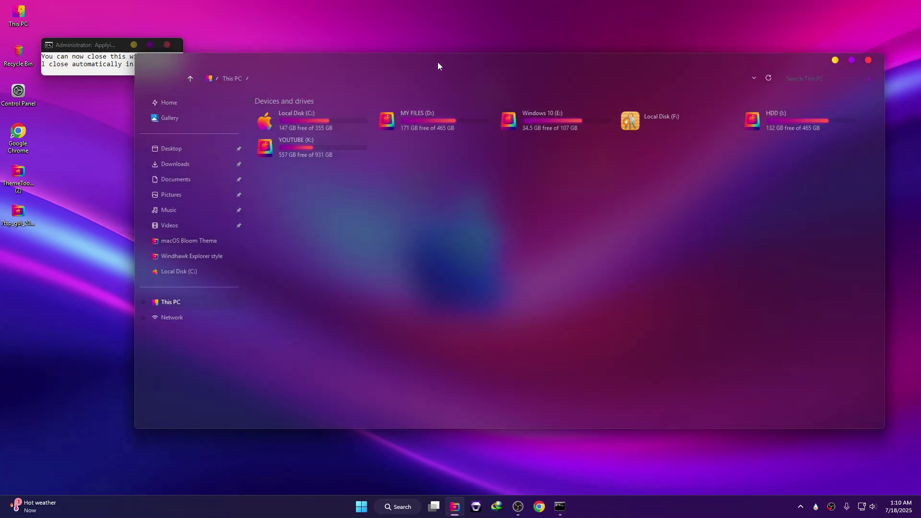
pyautogui.doubleClick(282, 131)
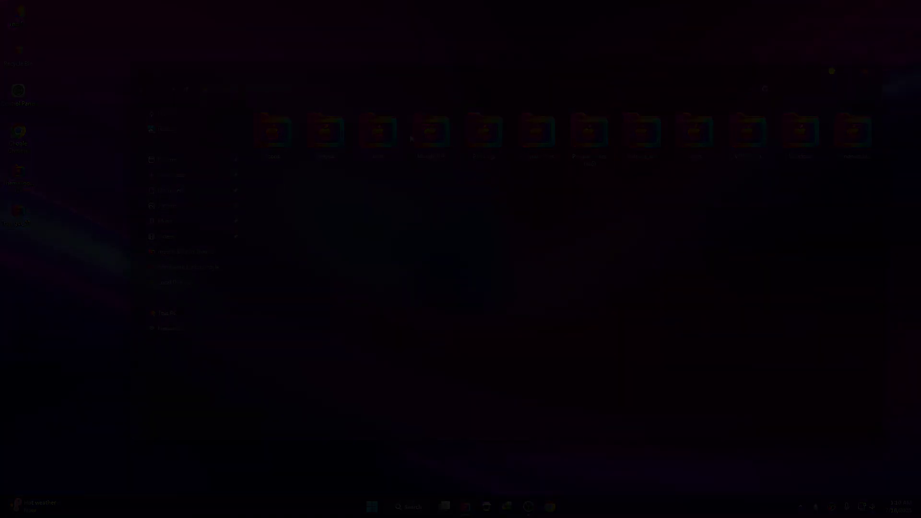